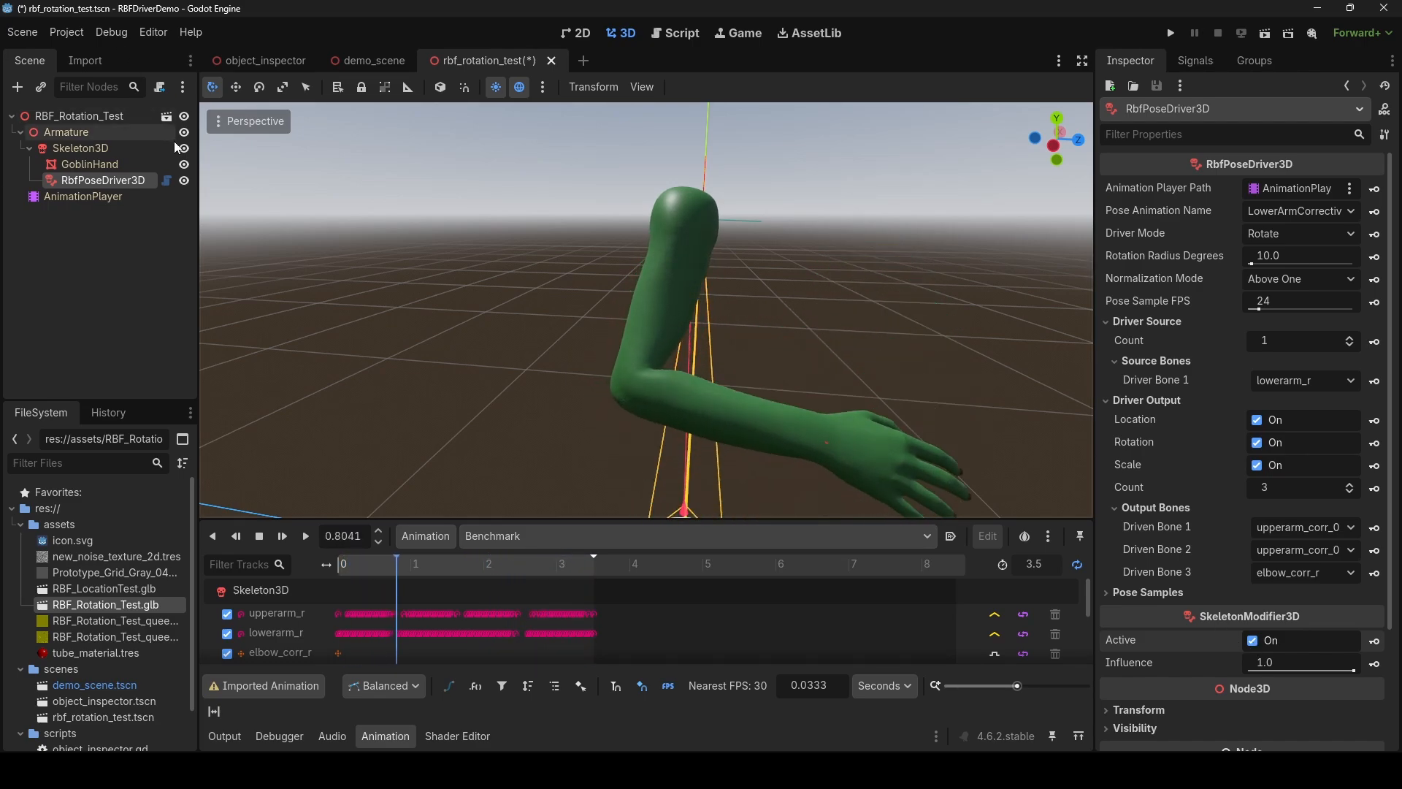
Hide the GoblinHand mesh and toggle the RbfPoseDriver3D modifier's Active state off and on to compare the bone motion.
click(184, 163)
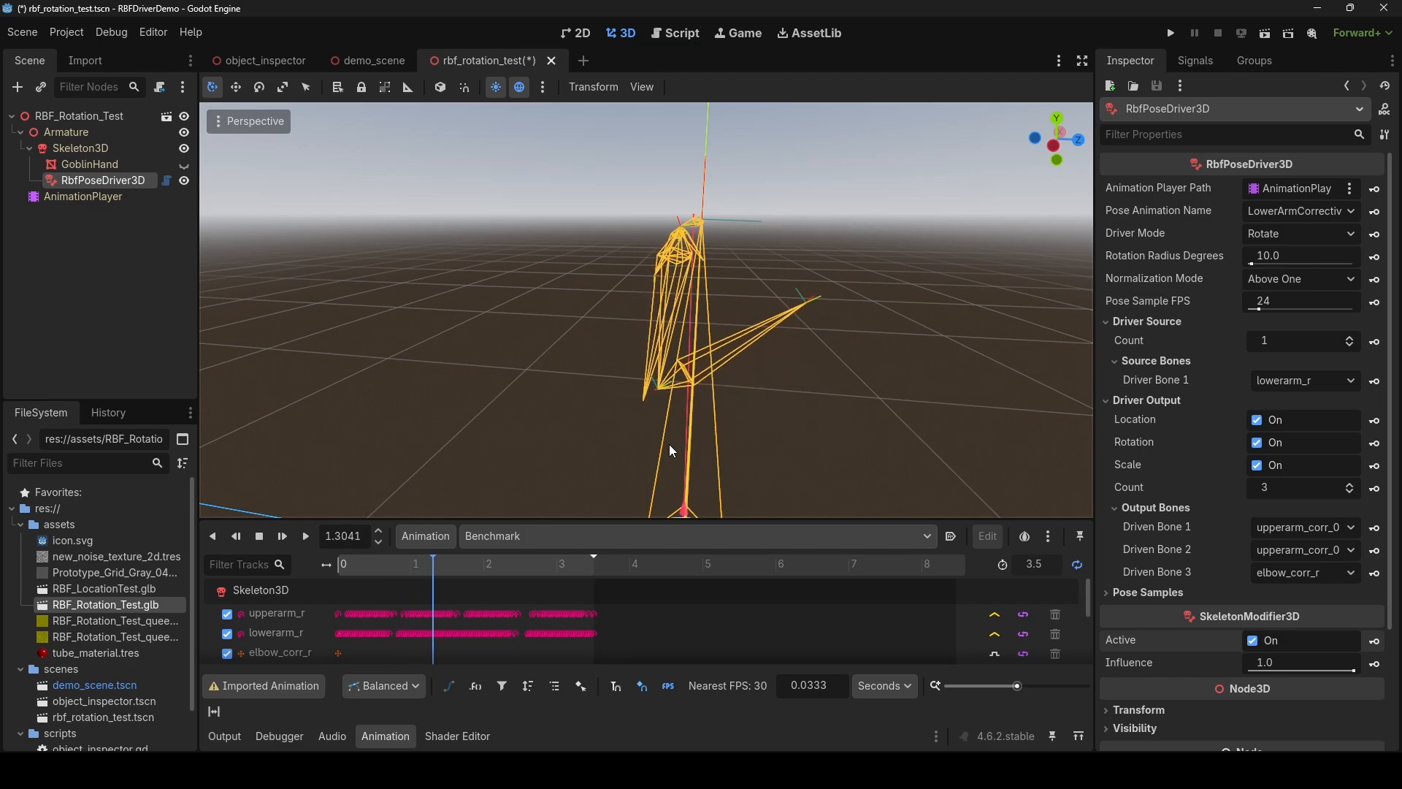
click(1254, 640)
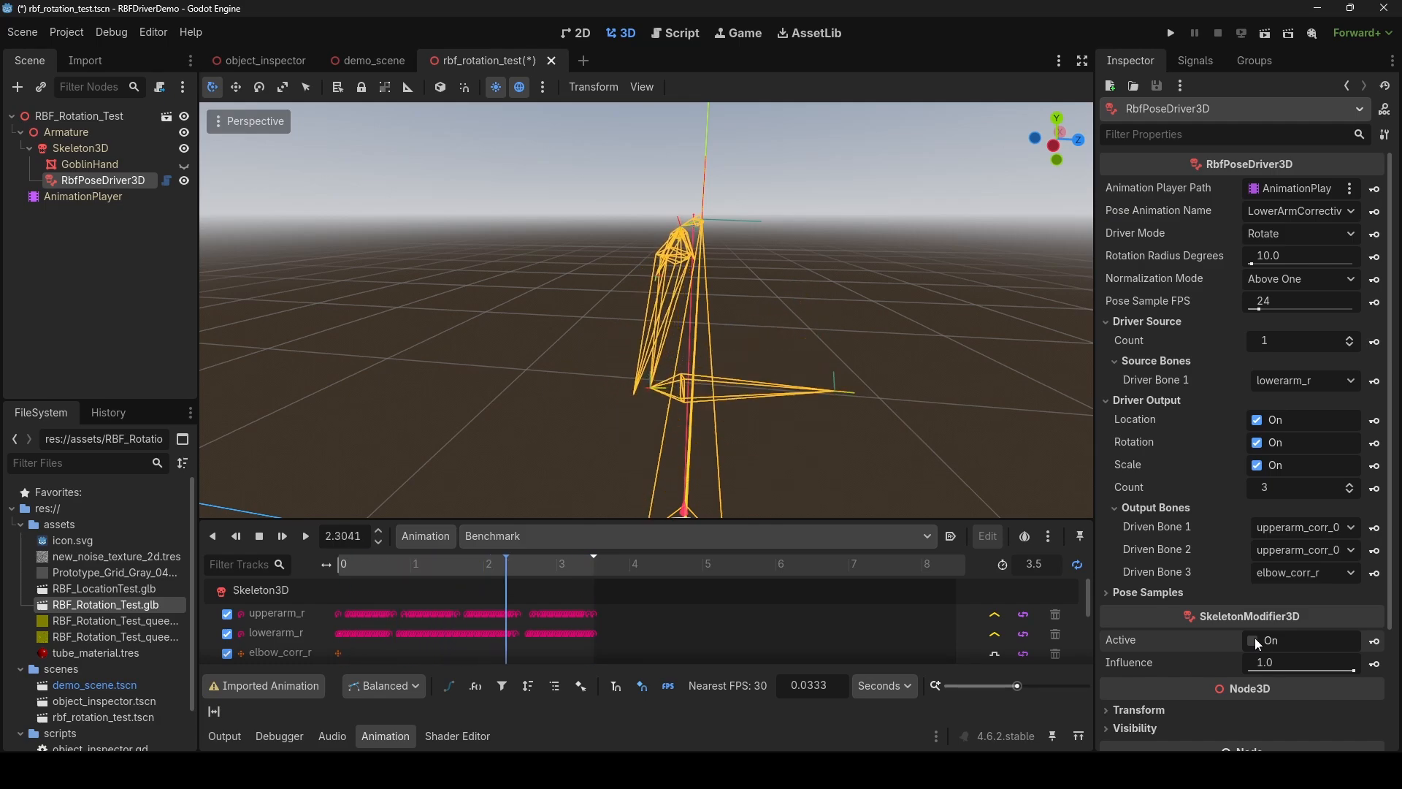
click(1254, 640)
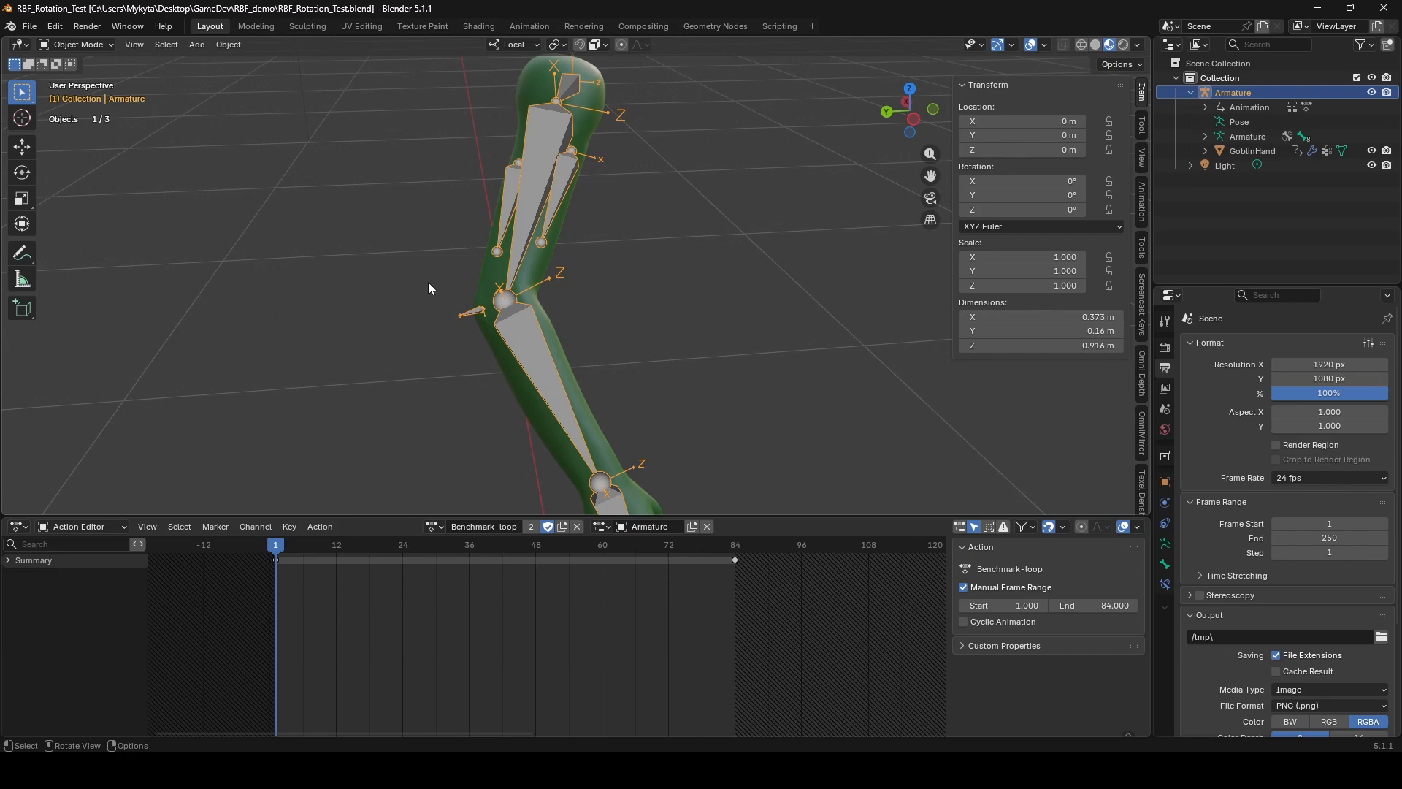
Switch to Blender, assign the LowerArmCorrectives action to the armature, preview its playback and return to frame 1.
click(434, 526)
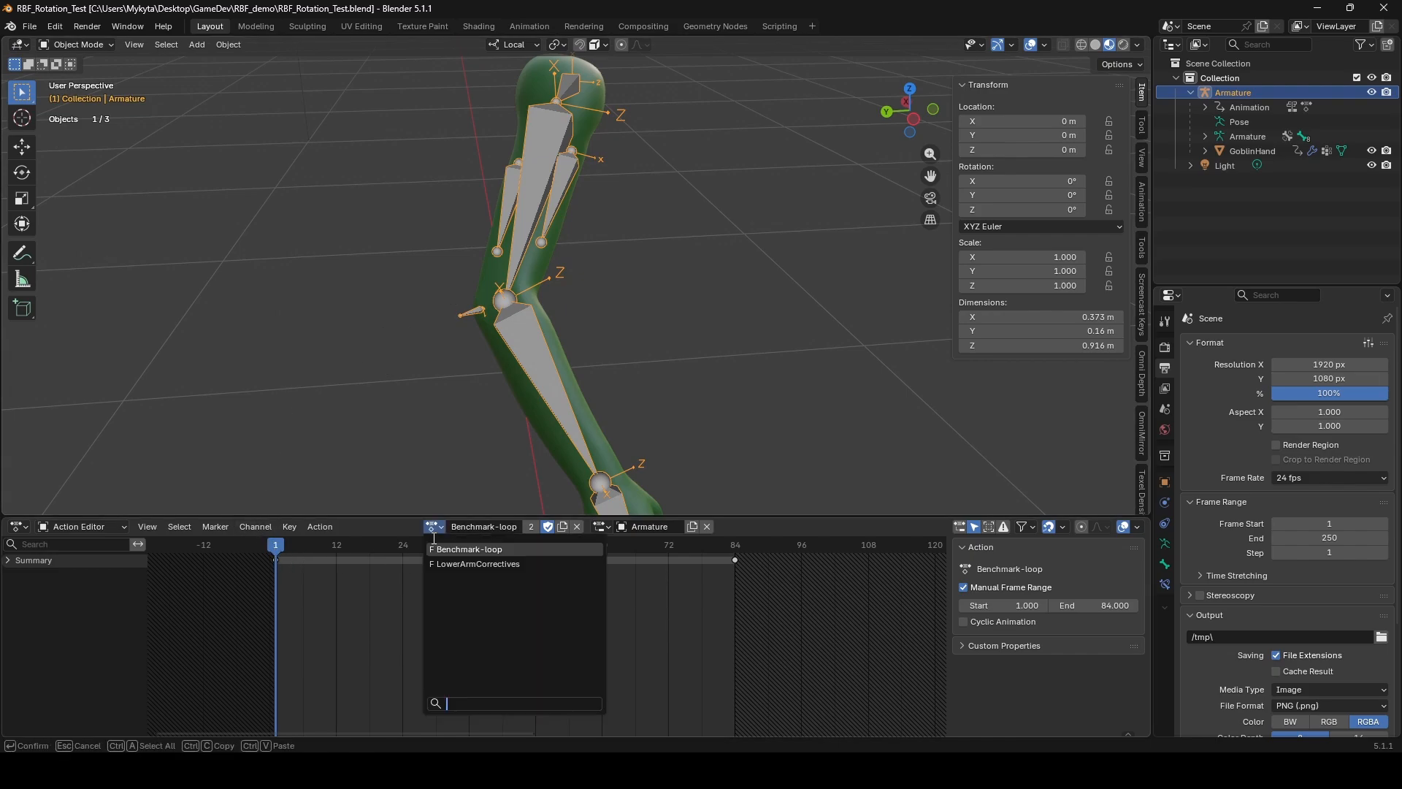
click(447, 563)
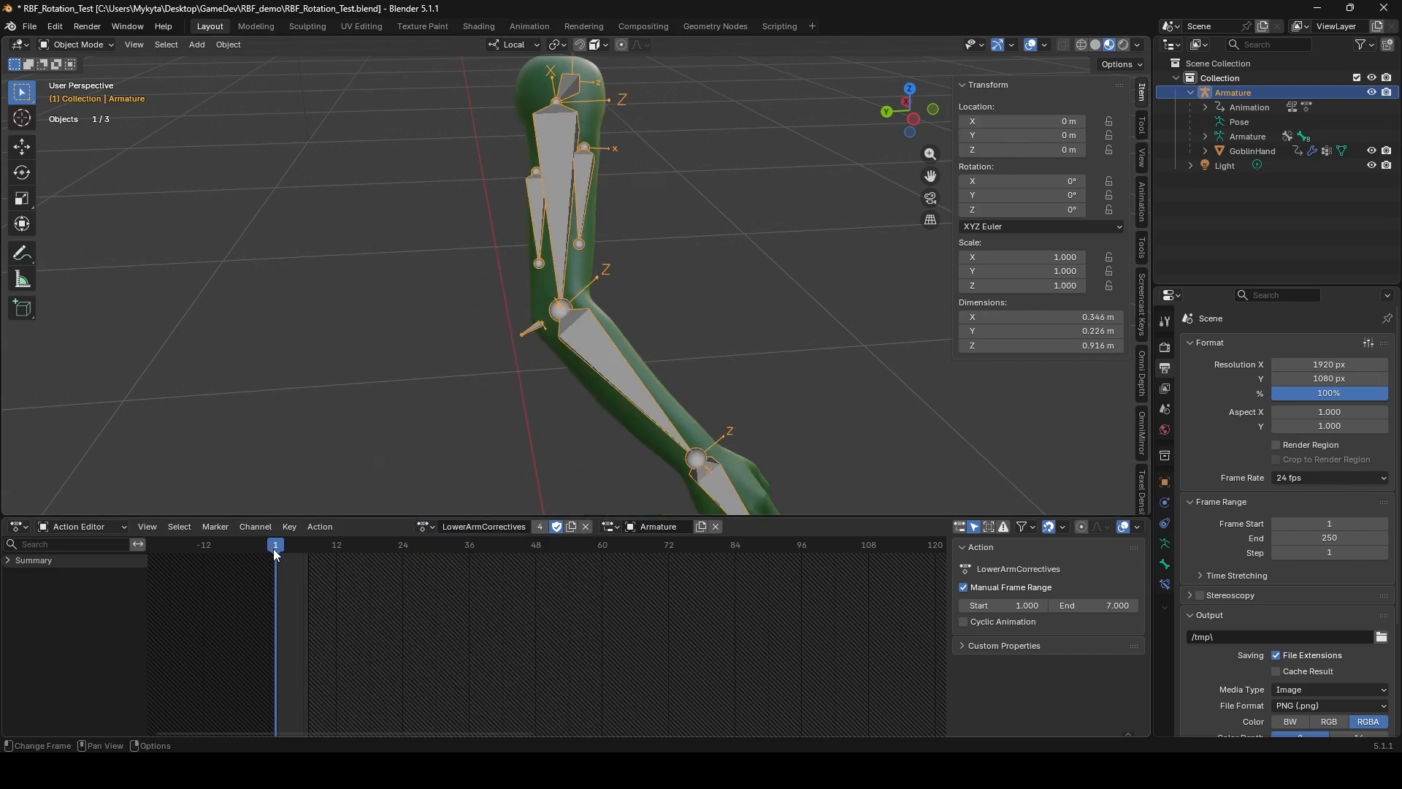
key(space)
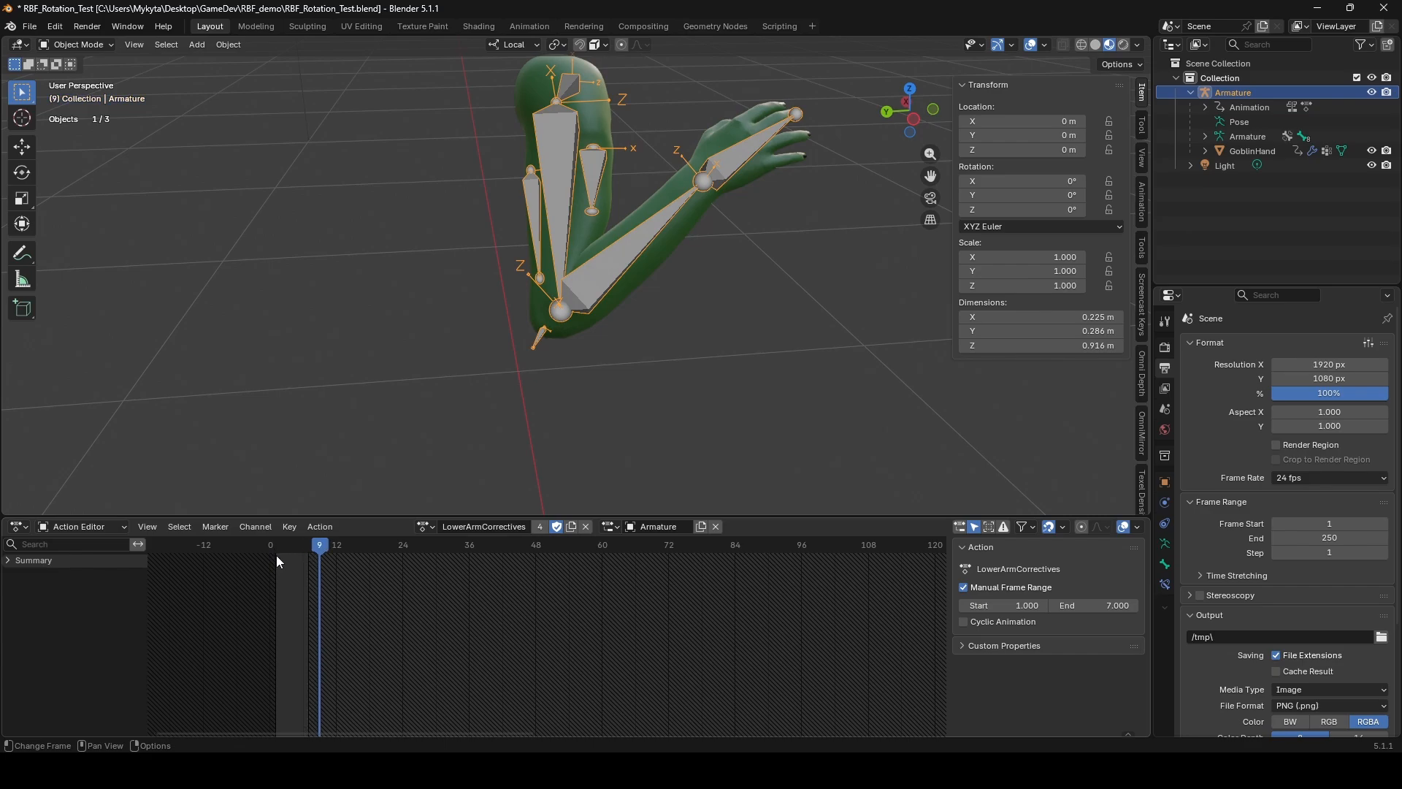
key(Left)
key(Left)
key(Left)
key(Left)
key(Left)
key(Left)
key(Left)
key(Left)
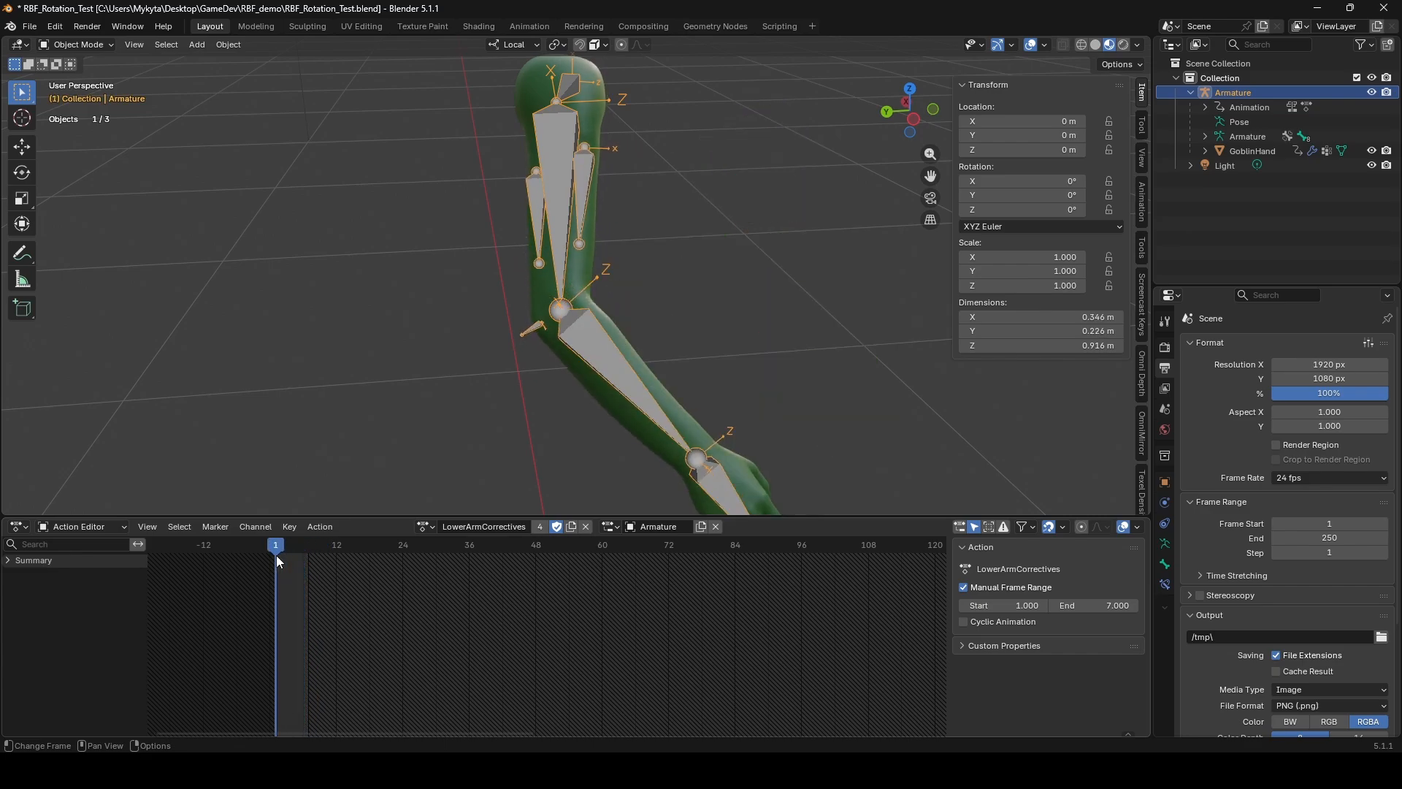
Examine the corrective bones by stepping back and forth through the first six frames of the LowerArmCorrectives action.
key(Right)
key(Right)
key(Right)
key(Right)
key(Right)
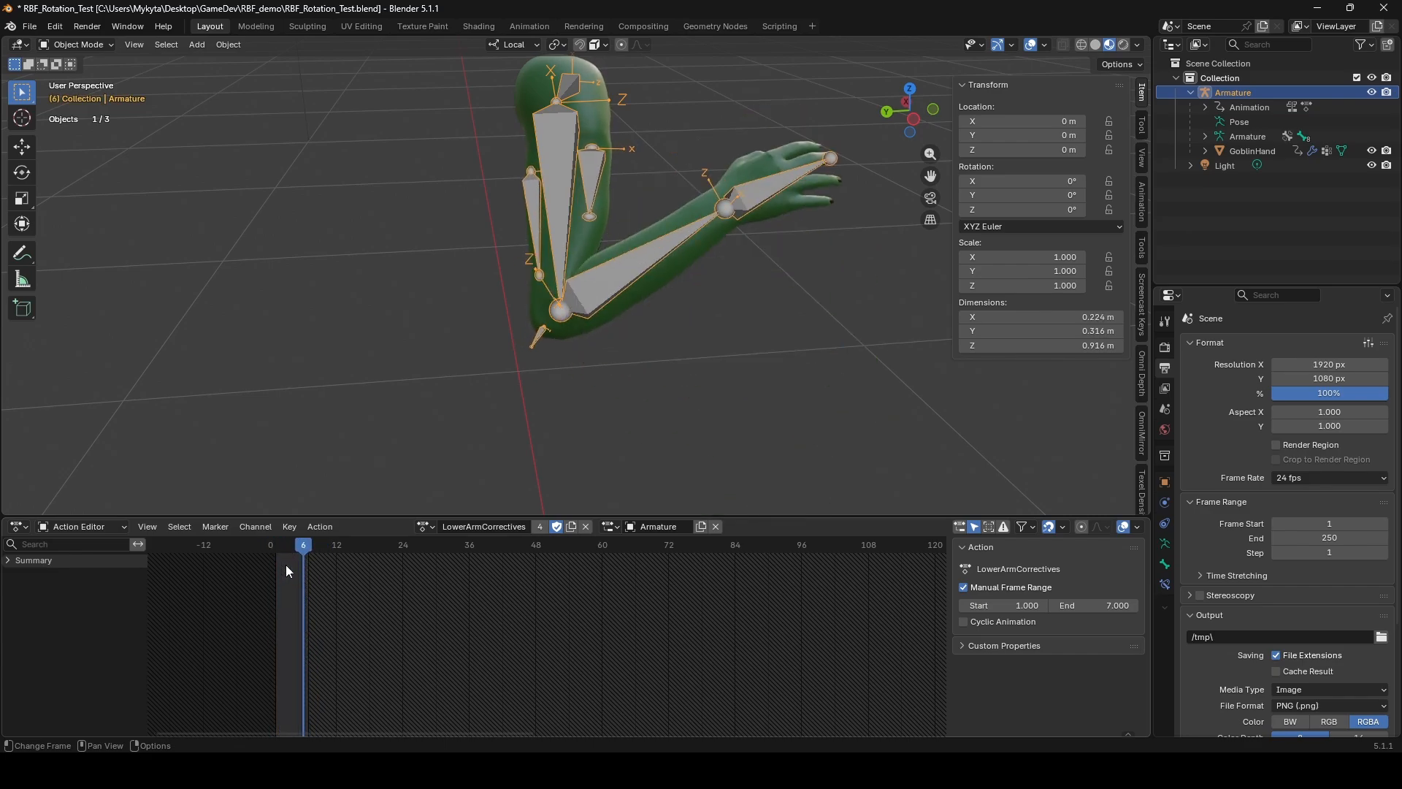
key(Left)
key(Left)
key(Left)
key(Left)
key(Left)
key(Right)
key(Right)
key(Right)
key(Right)
key(Right)
key(Left)
key(Left)
key(Left)
key(Left)
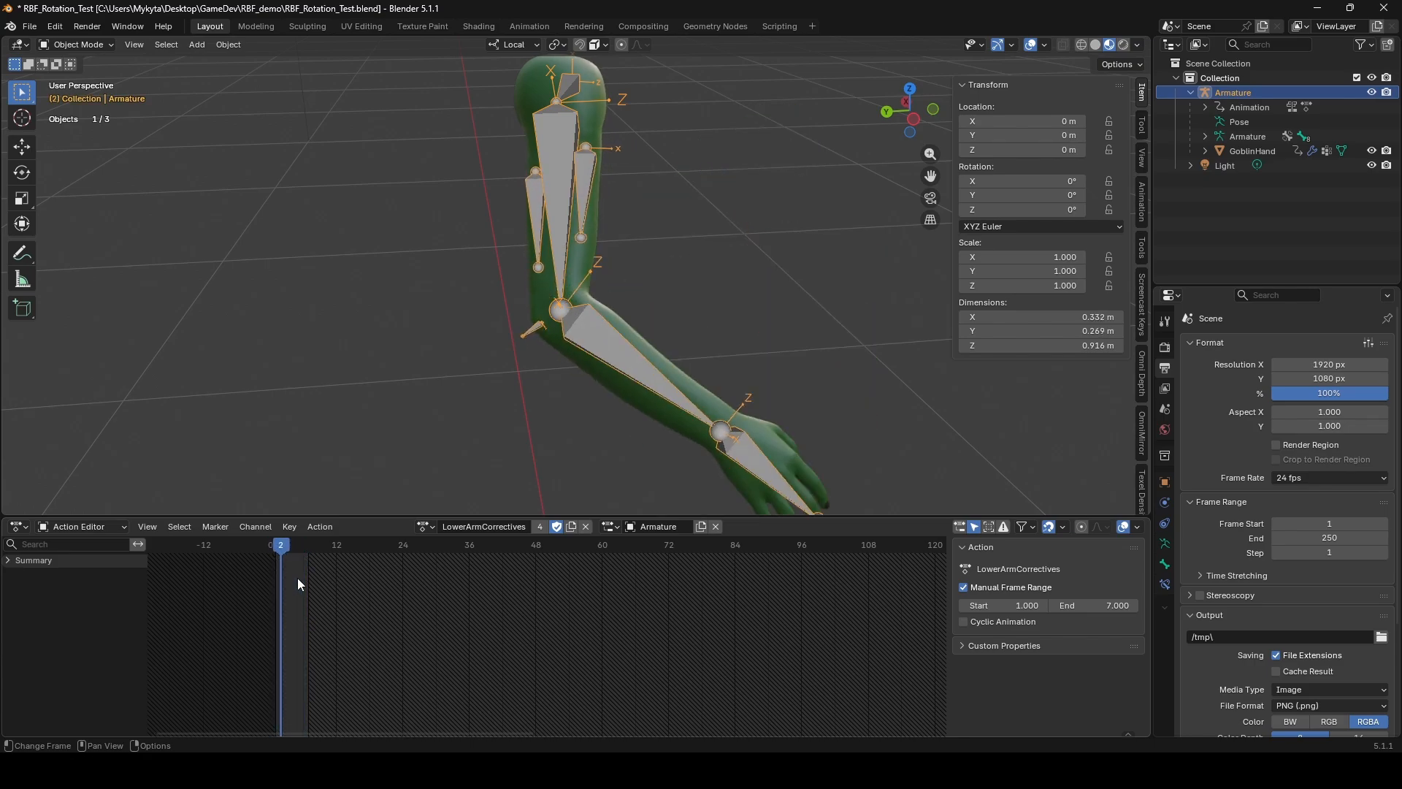
key(Right)
key(Right)
key(Right)
key(Right)
key(Left)
key(Left)
key(Left)
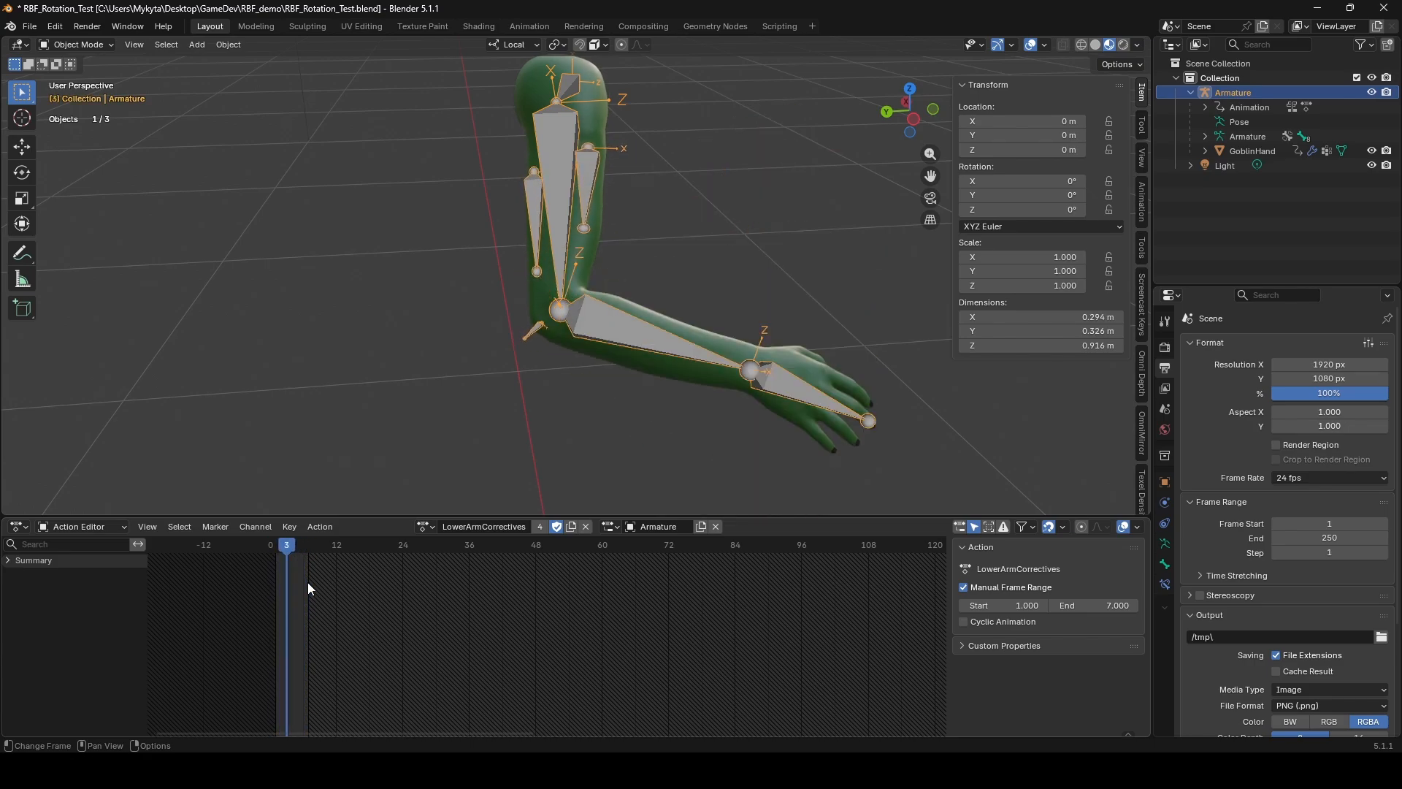
key(Left)
key(Left)
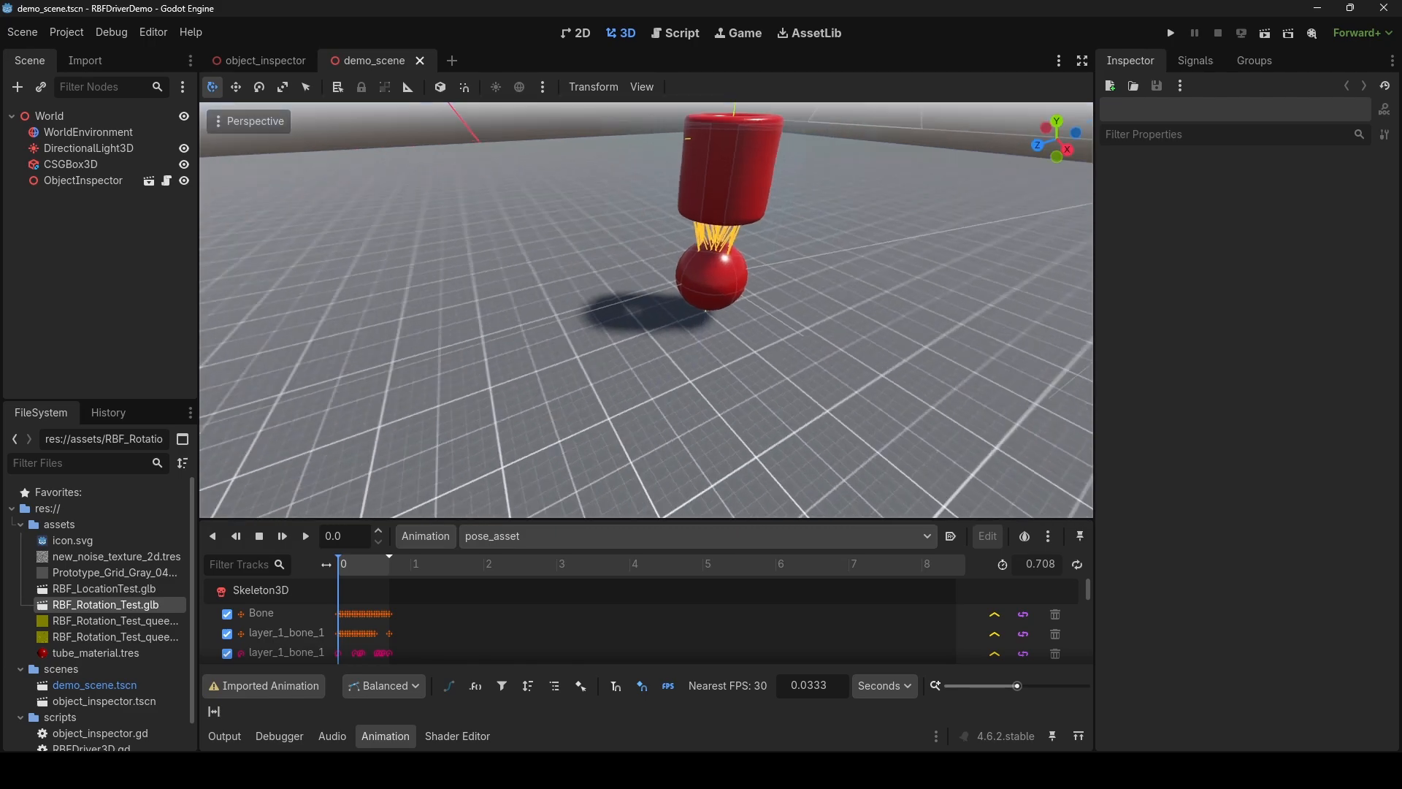
Switch to the RBF_Rotation_Test file in Blender and assign the LowerArmCorrectives action to the armature.
mouse_move(646, 310)
right_down()
mouse_move(673, 325)
mouse_move(661, 305)
right_up()
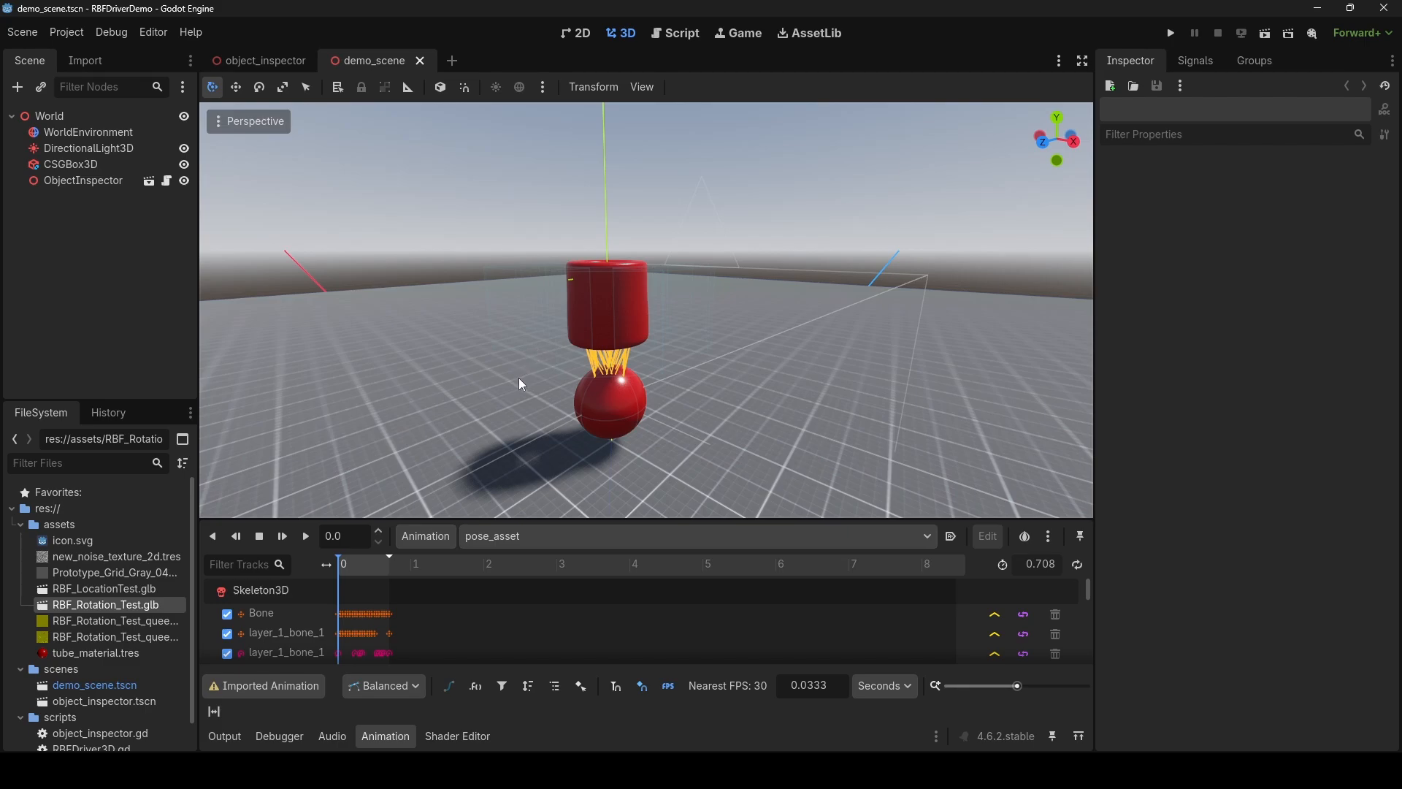
mouse_move(185, 771)
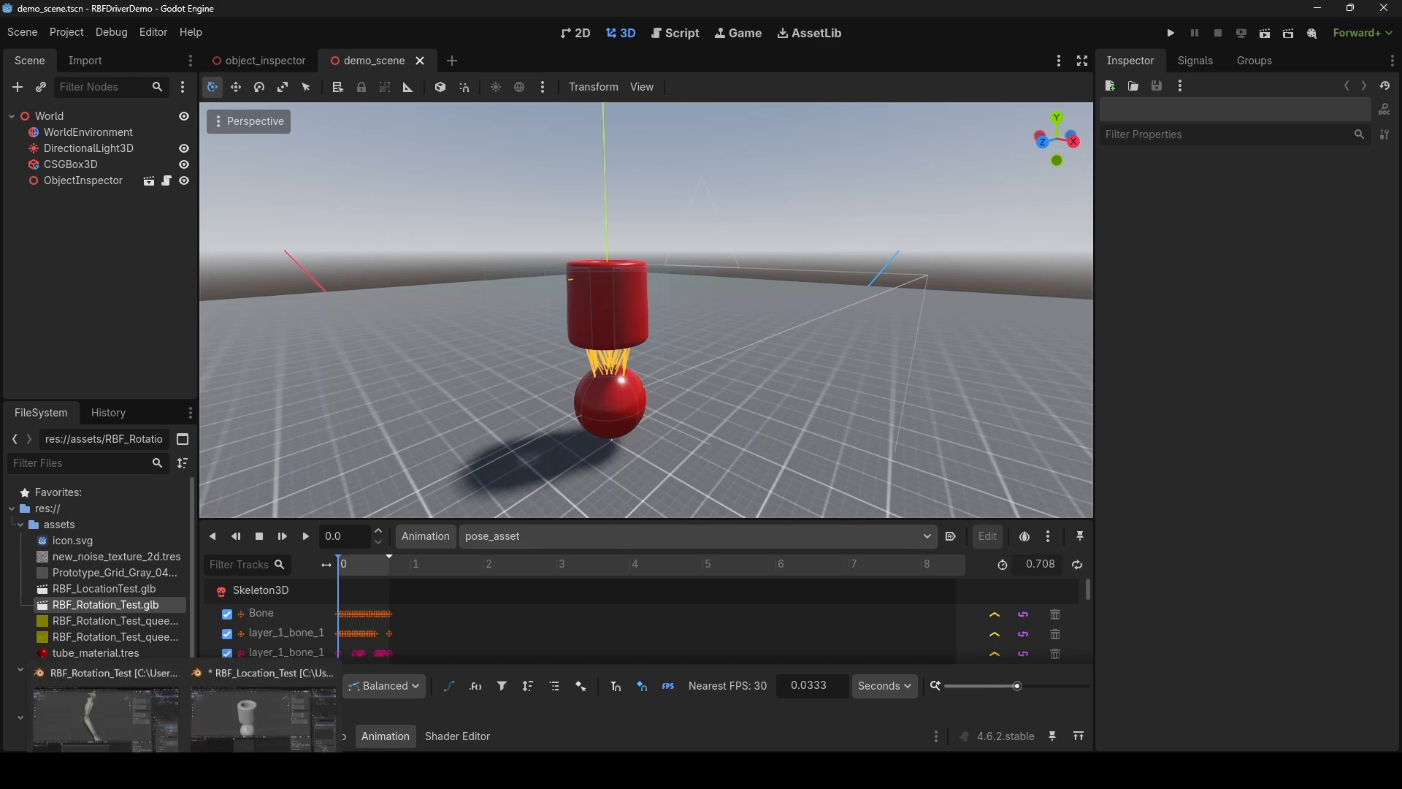
click(106, 696)
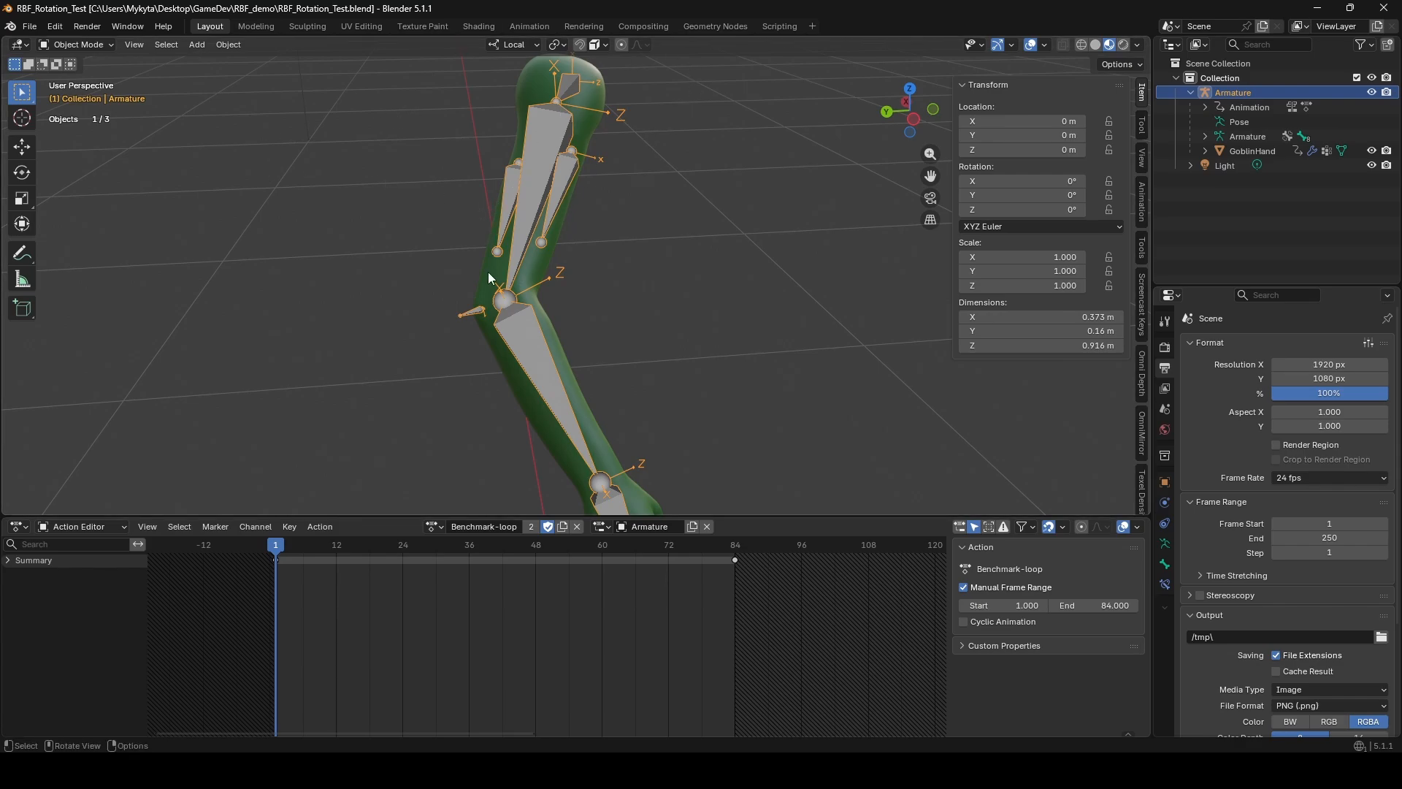
click(434, 526)
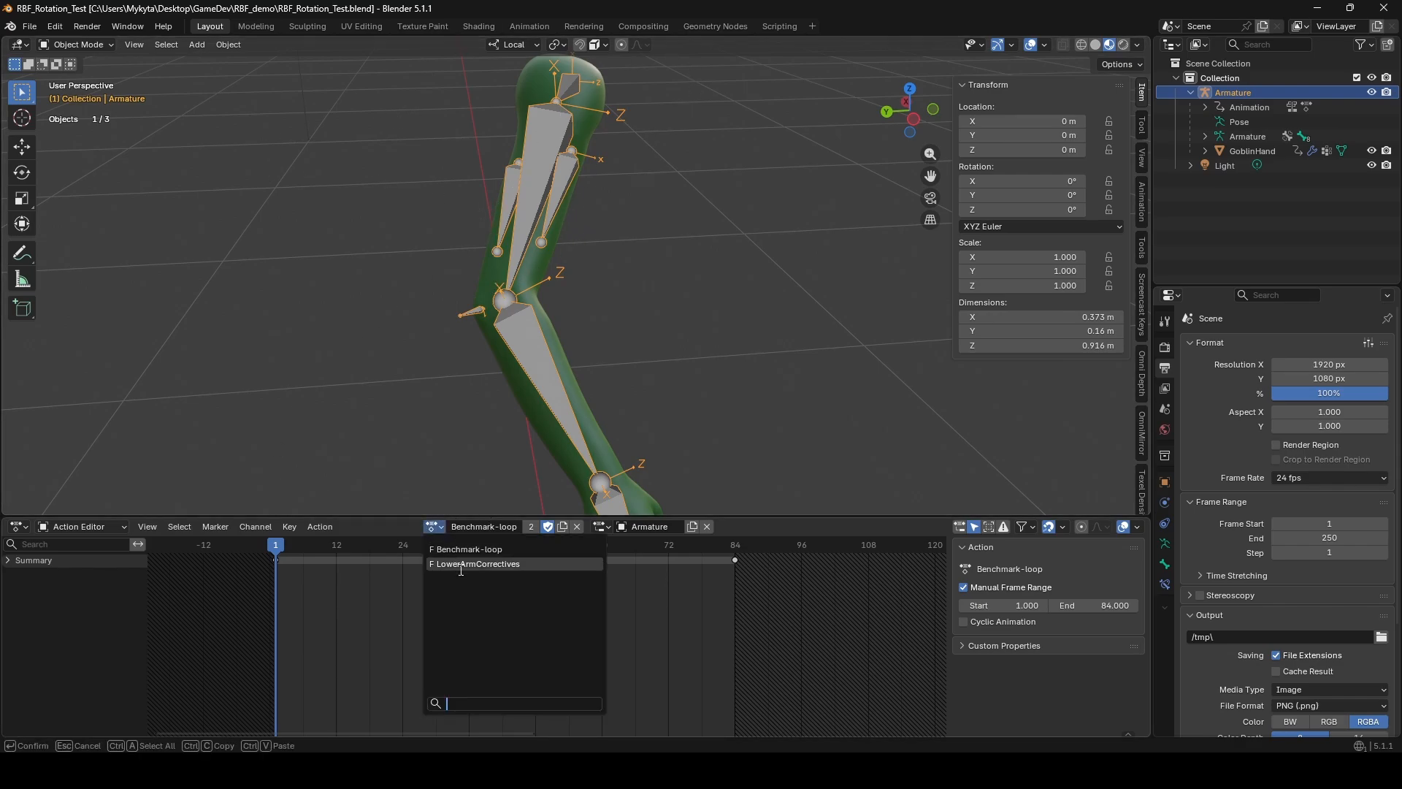
click(459, 572)
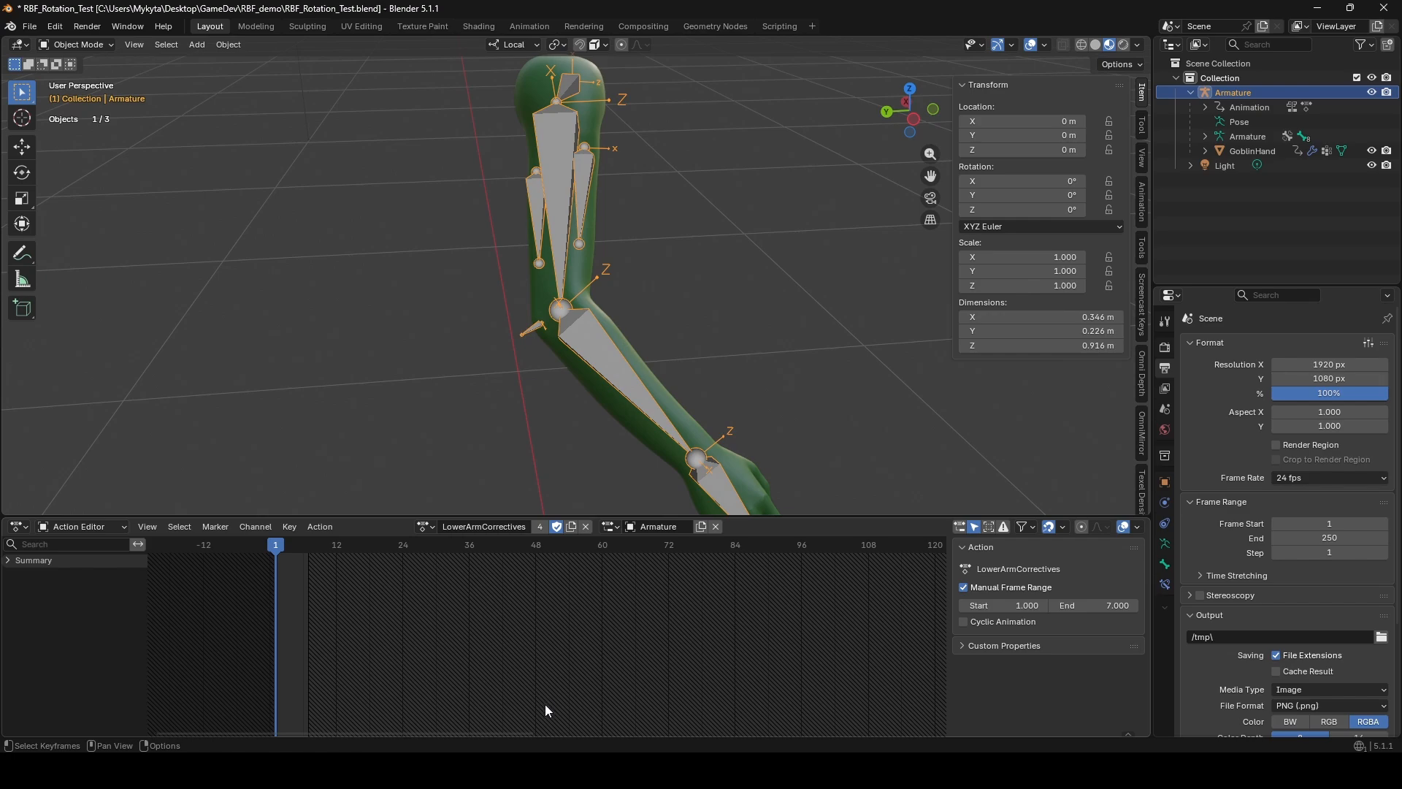
Step repeatedly through the LowerArmCorrectives pose frames to examine how the upper arm and elbow helper bones follow the lower arm.
key(Right)
key(Right)
key(Right)
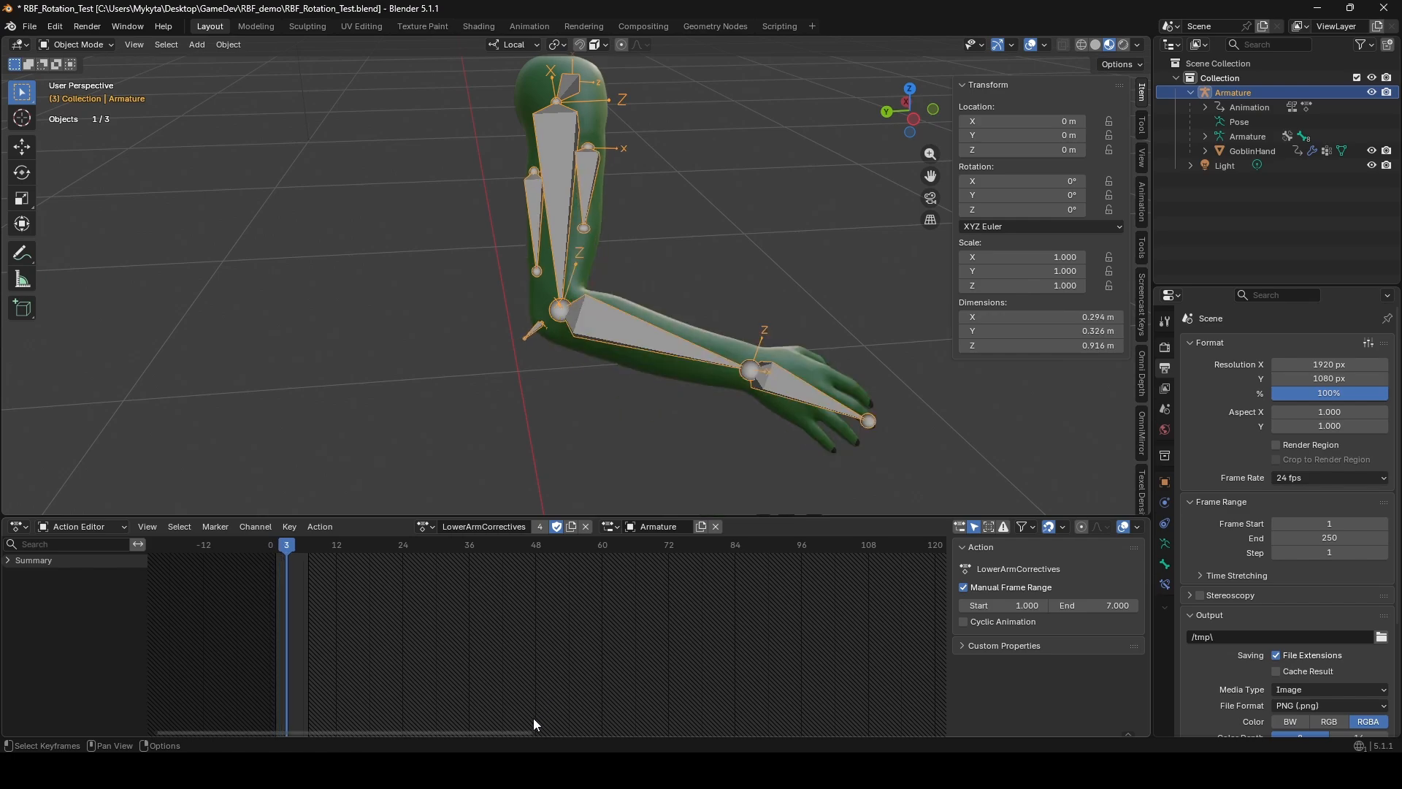
key(Right)
key(Right)
key(Left)
key(Left)
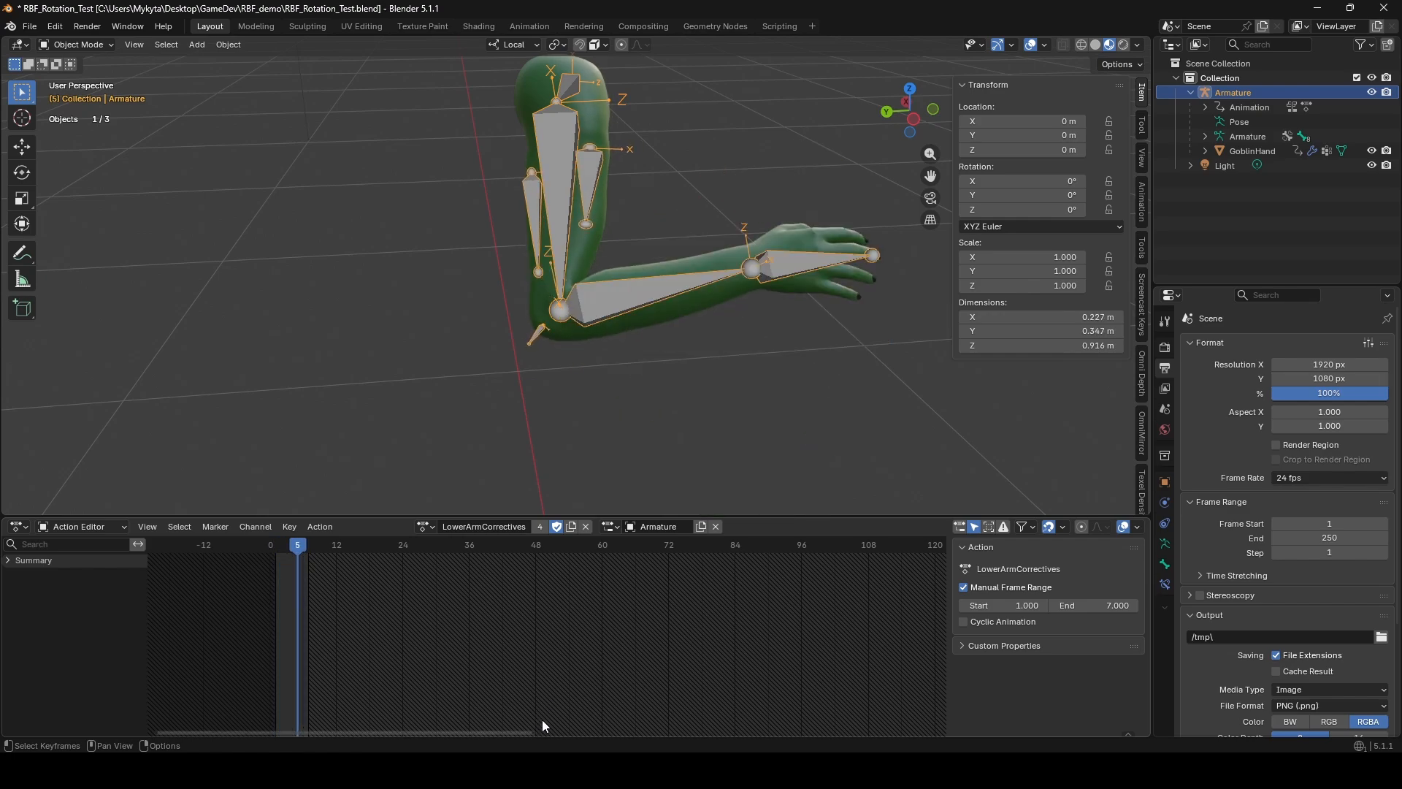
key(Left)
key(Left)
key(Left)
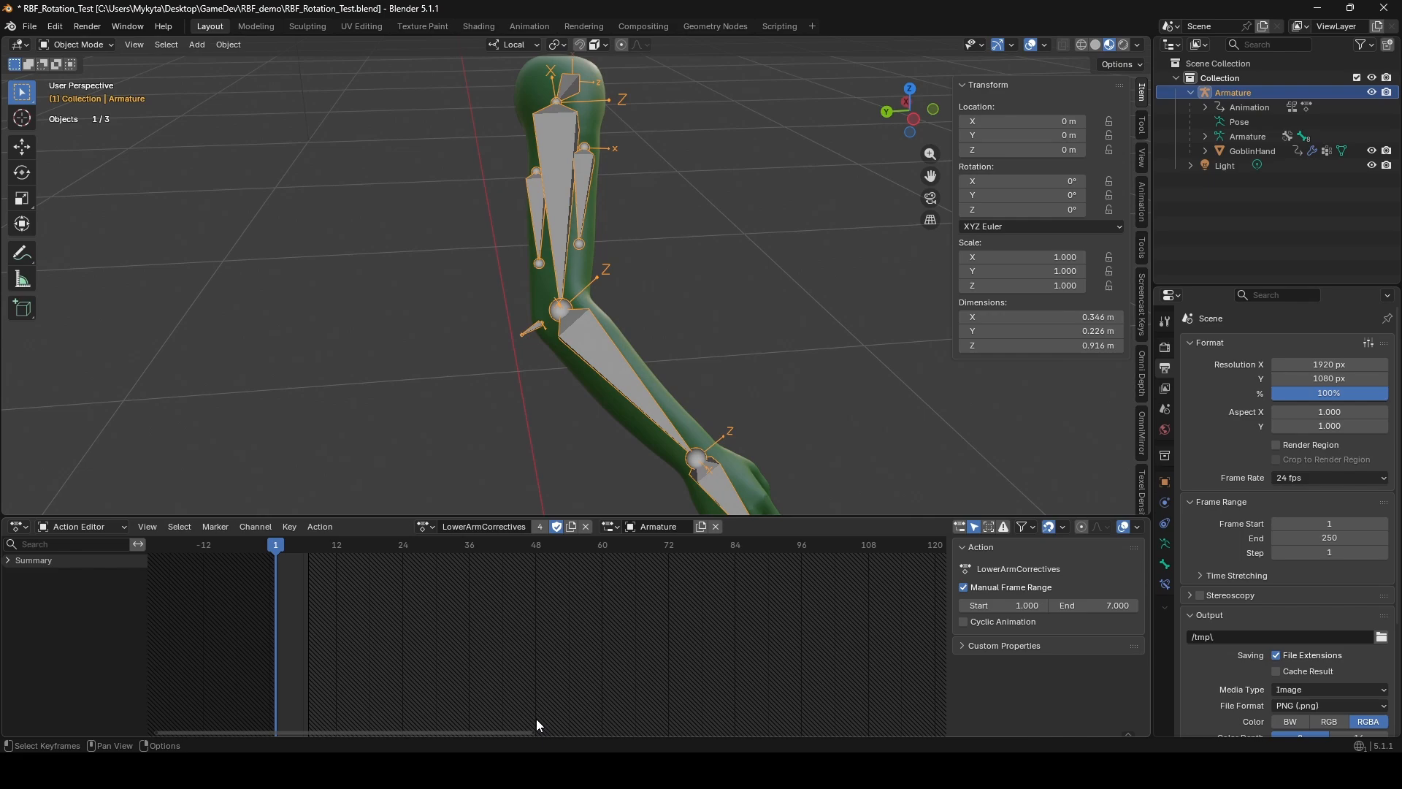
key(Right)
key(Right)
key(Right)
key(Left)
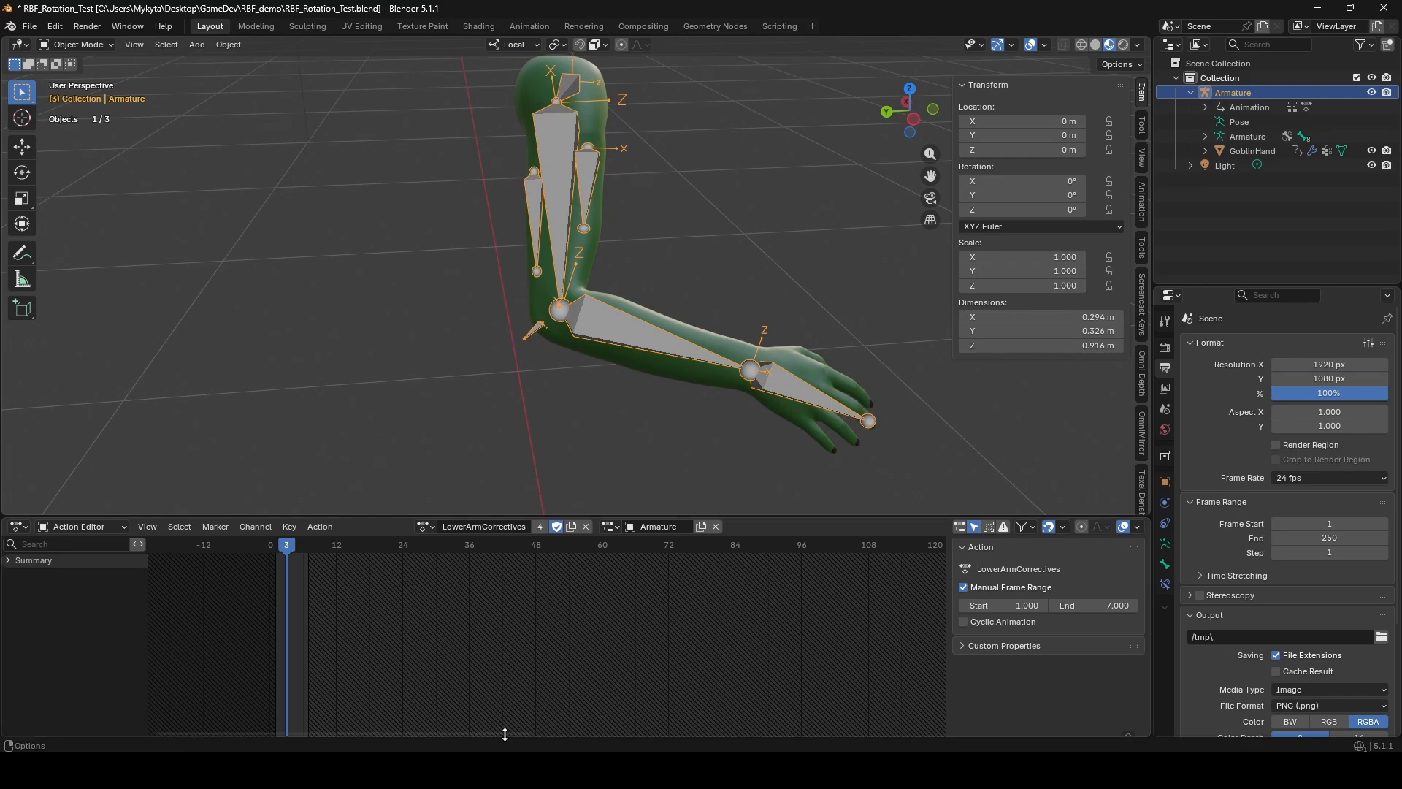
key(Right)
key(Right)
key(Right)
key(Right)
key(Left)
key(Left)
key(Left)
key(Left)
key(Left)
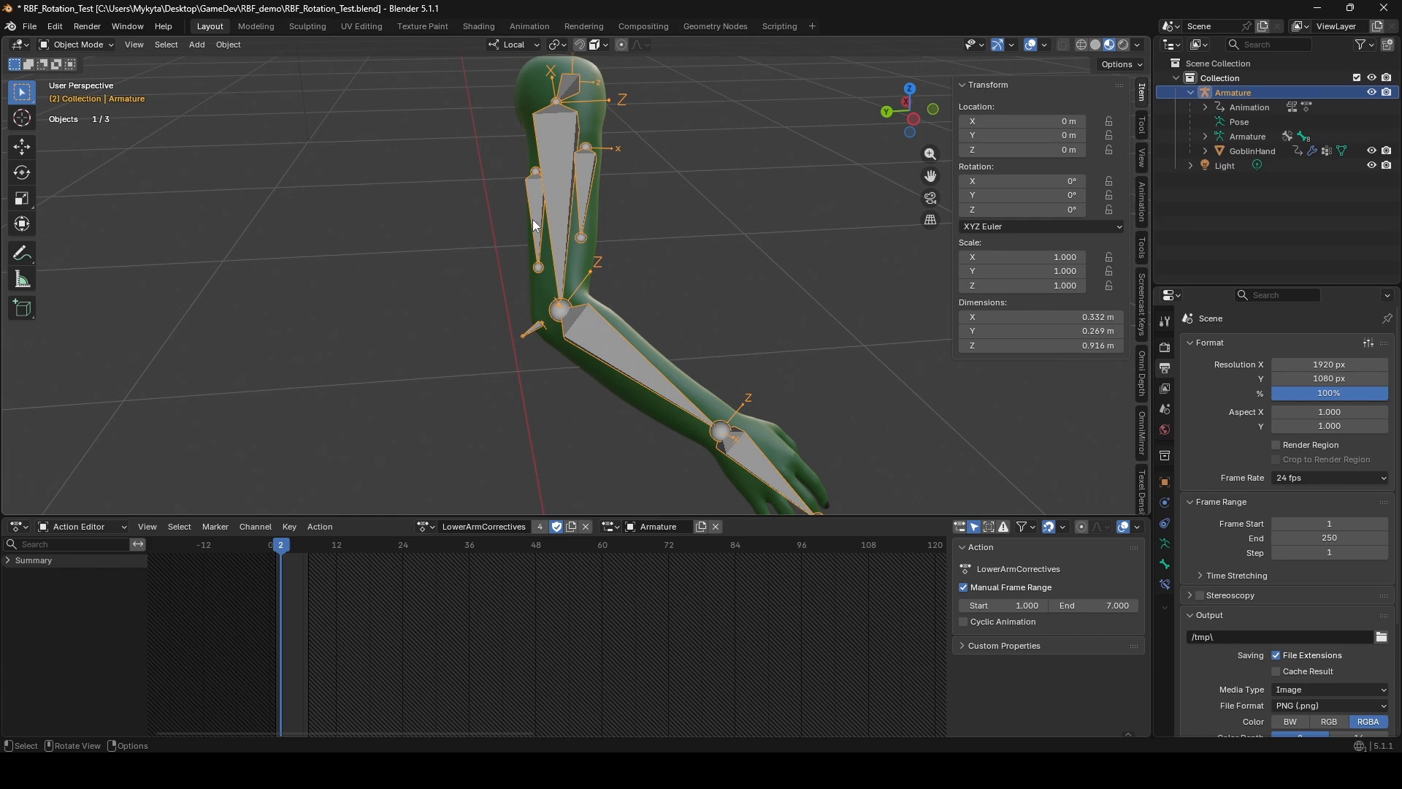
key(Right)
key(Right)
key(Right)
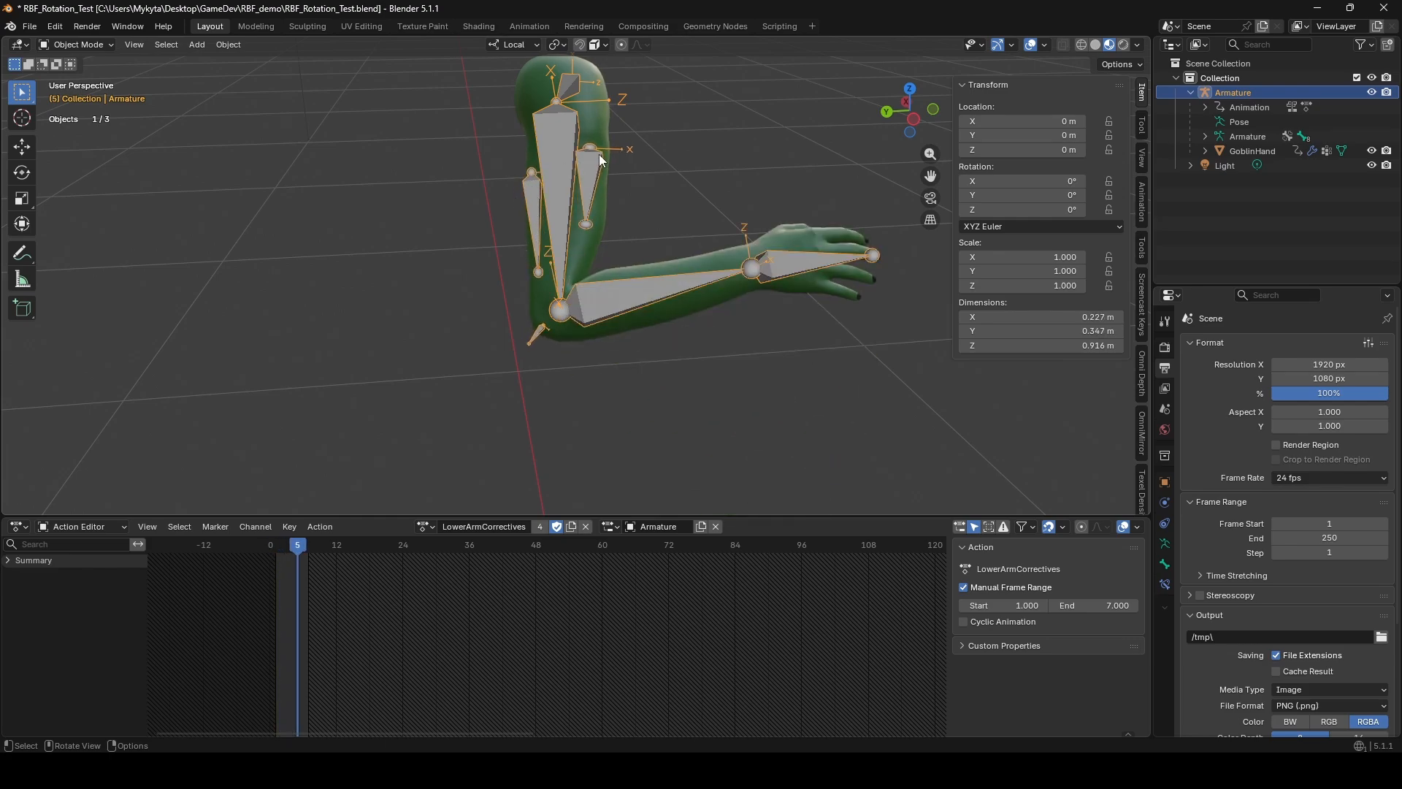
key(Left)
key(Left)
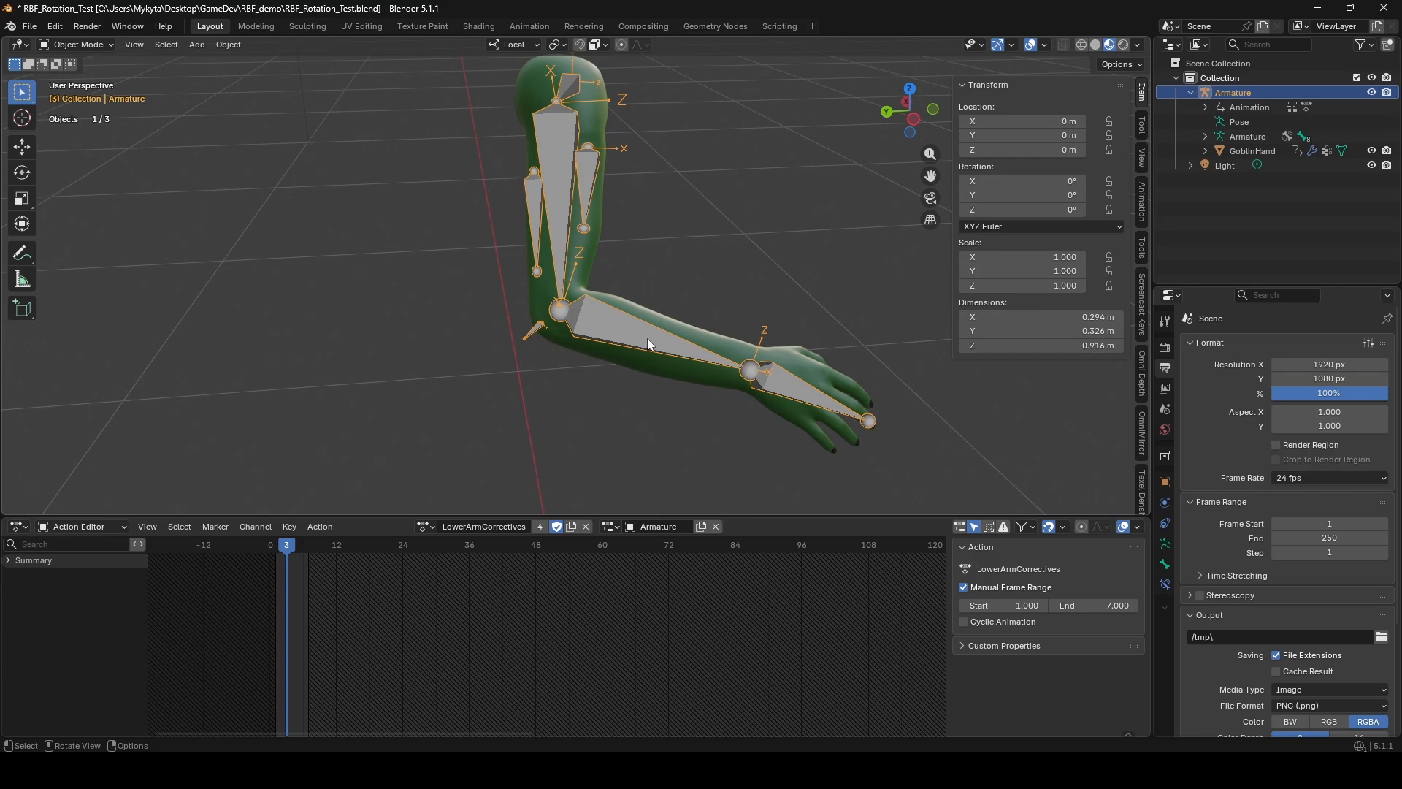
Assign the Benchmark-loop action to the armature and scrub the timeline to frame 50 to inspect the bent elbow.
click(426, 526)
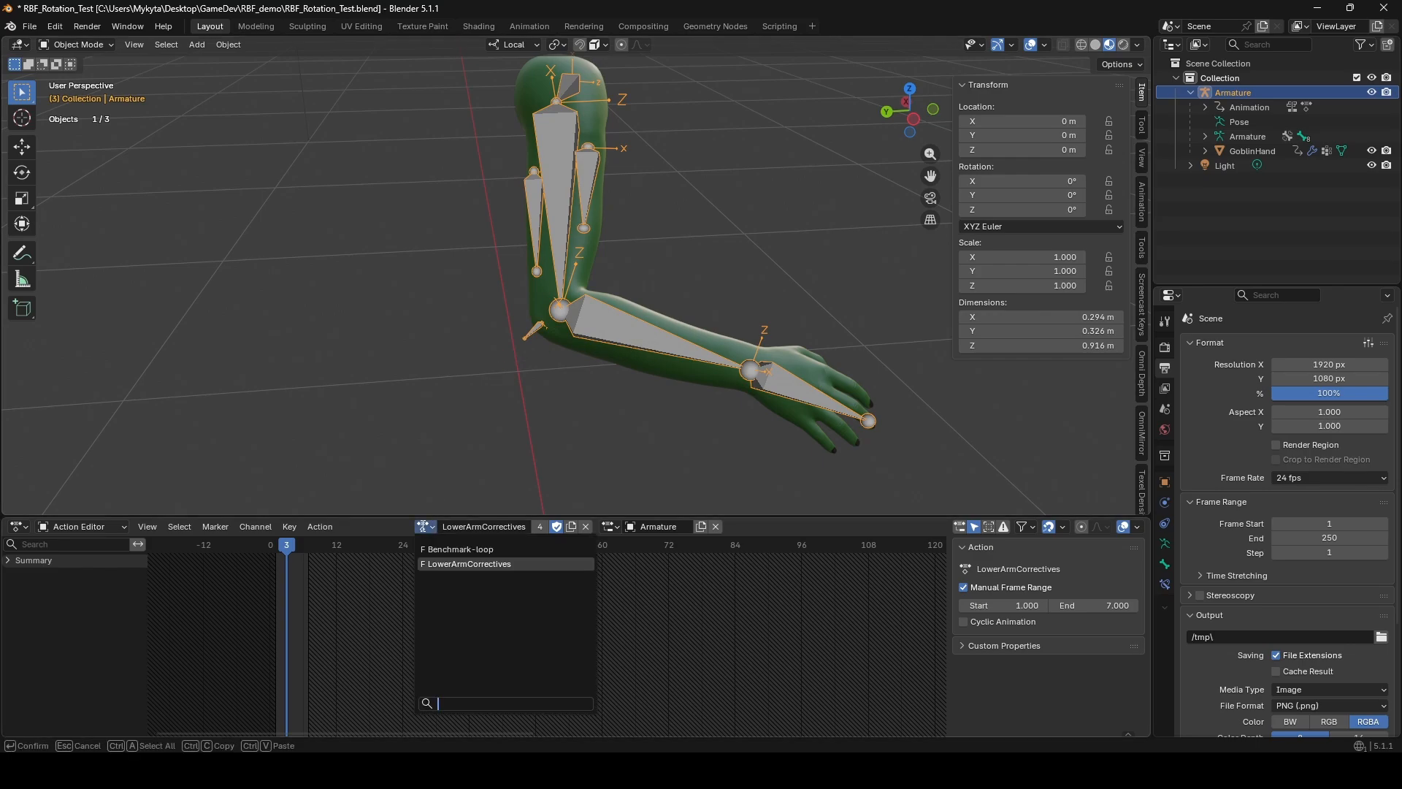
click(445, 546)
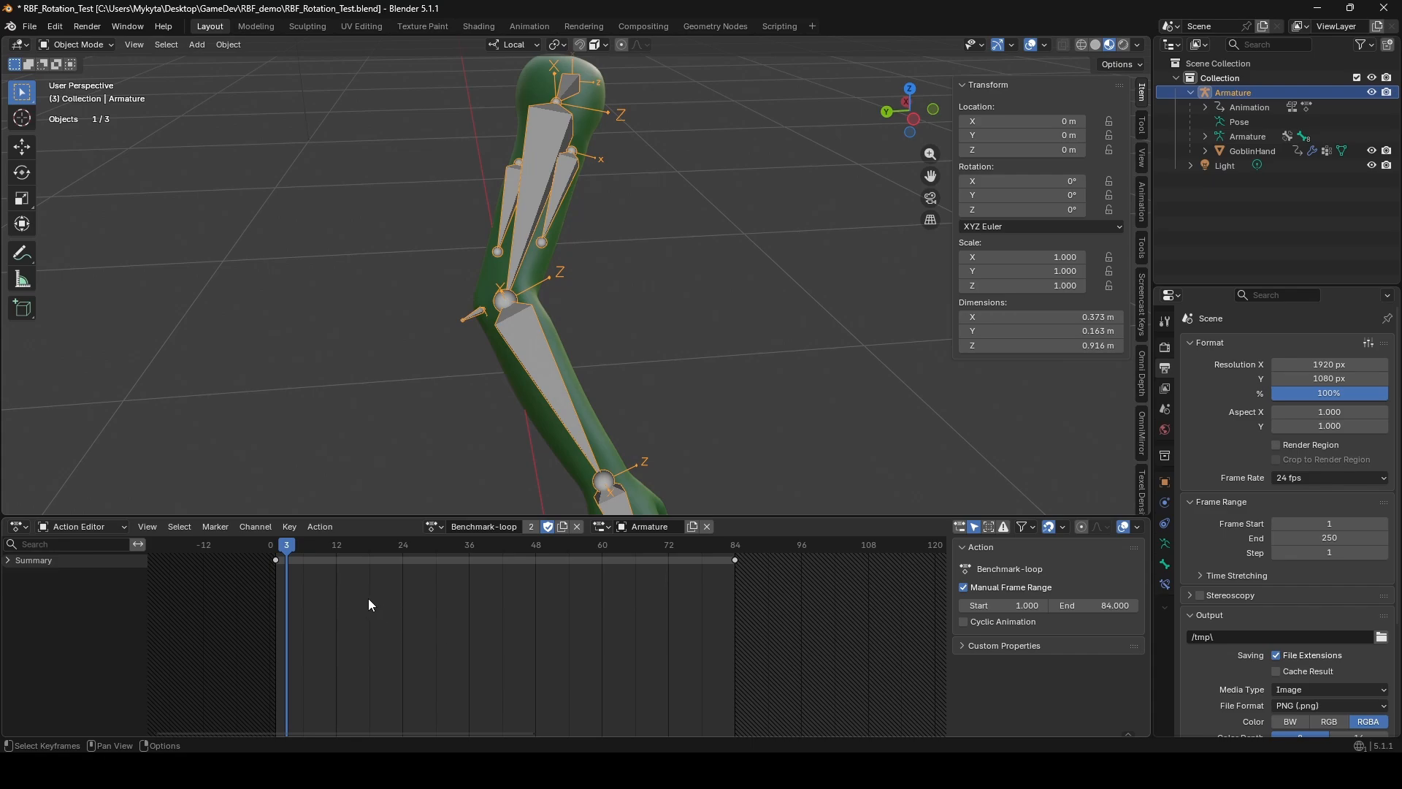
drag(290, 544, 543, 531)
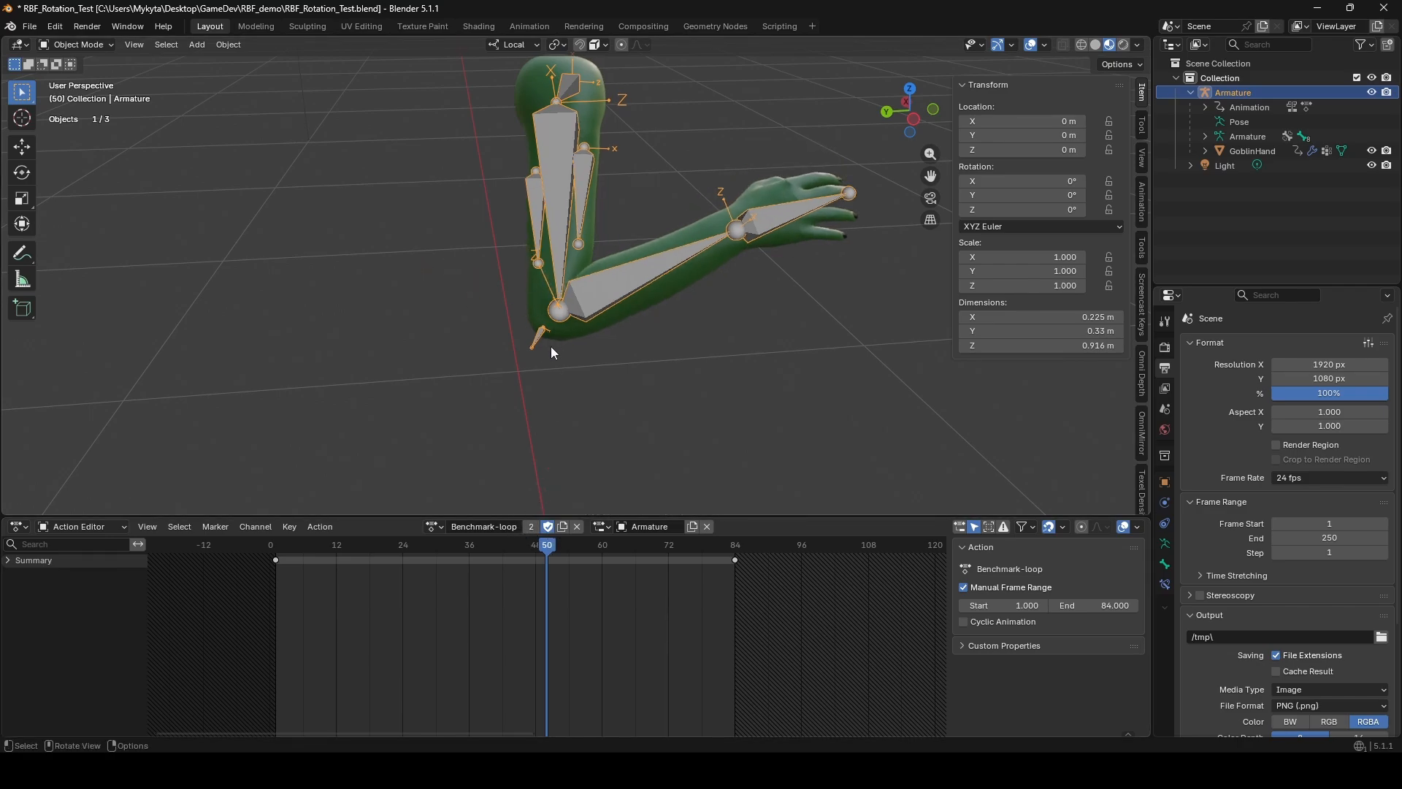
Select the GoblinHand mesh with its armature and export only the selected objects as glTF Binary, named RBF_Rotation_Test.glb.
shift+click(528, 302)
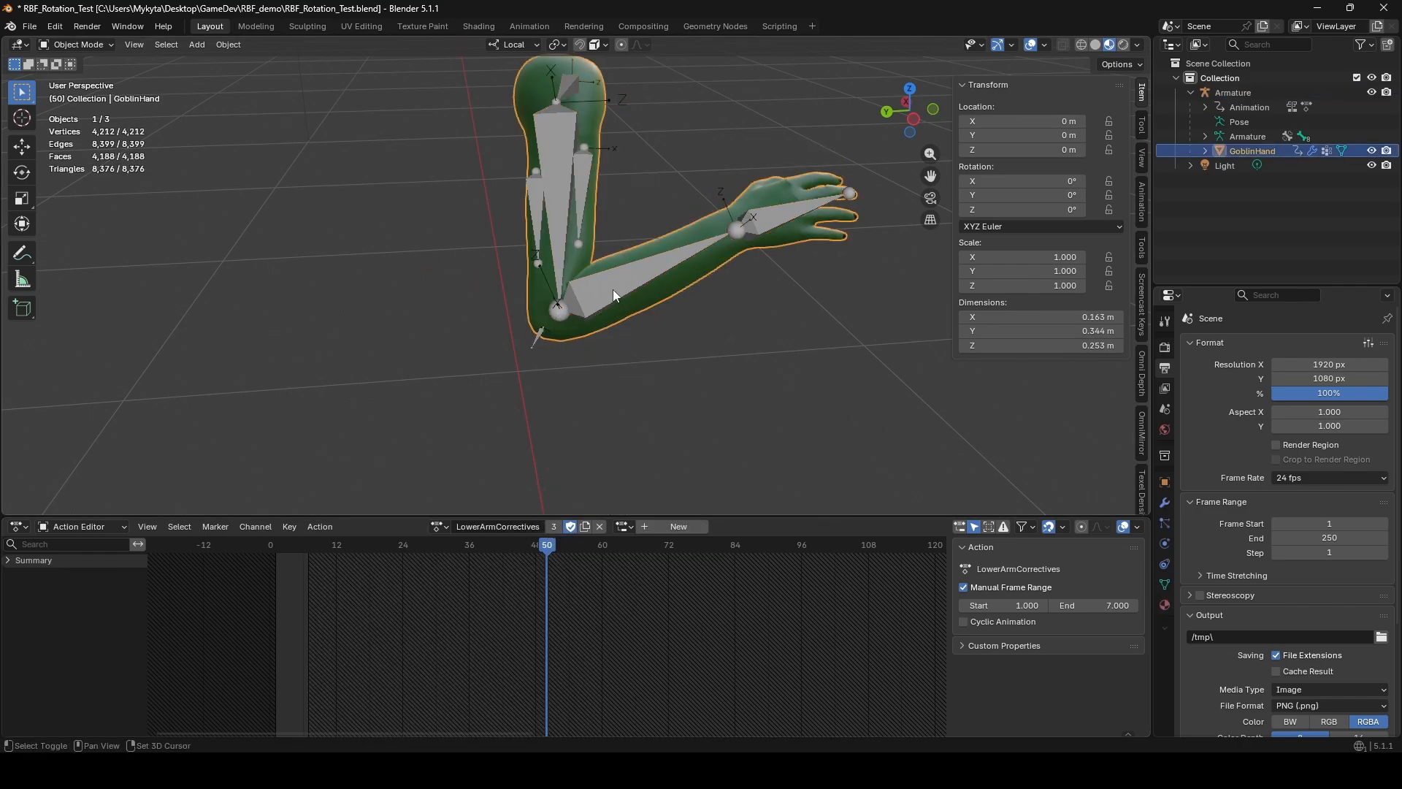
shift+click(610, 234)
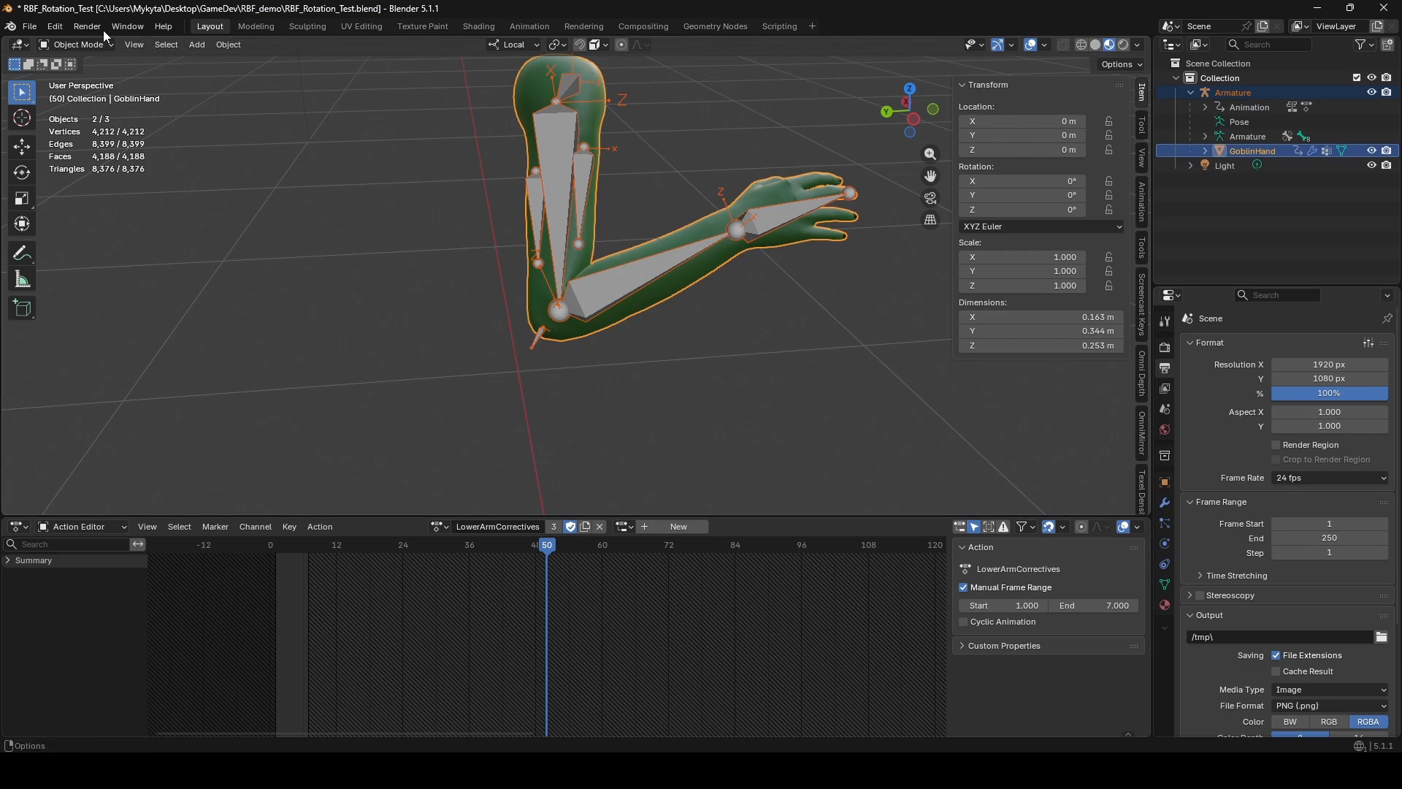
click(27, 27)
mouse_move(62, 247)
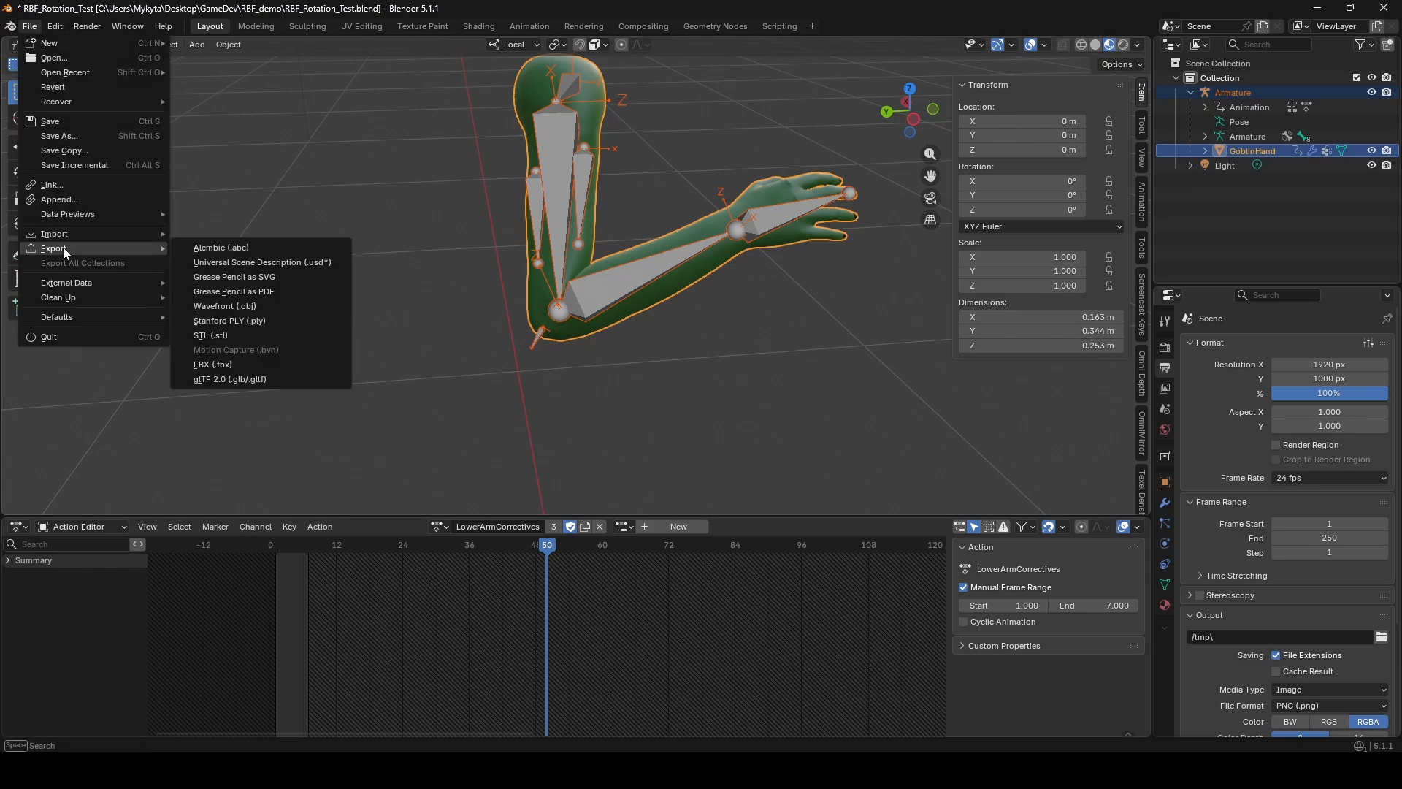
click(221, 378)
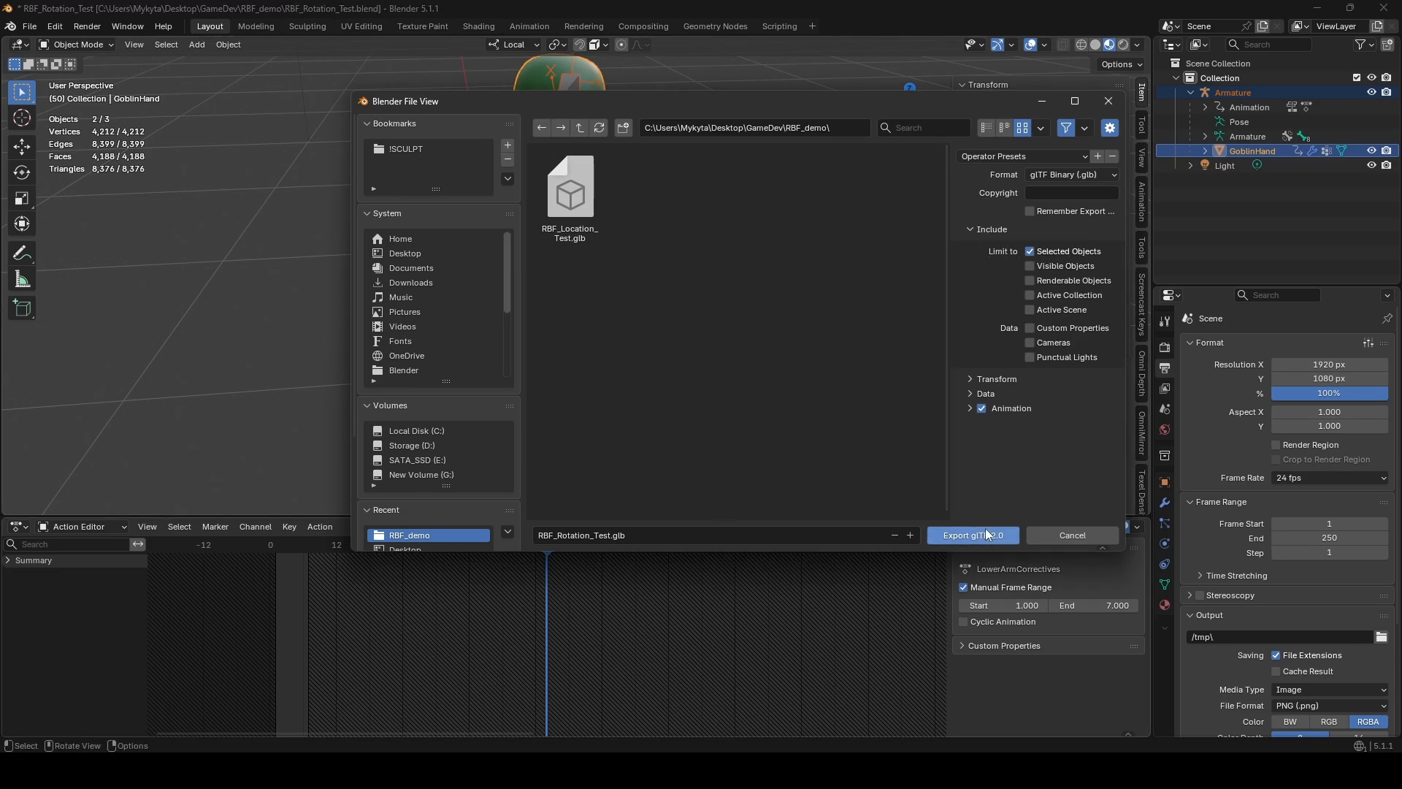
click(959, 535)
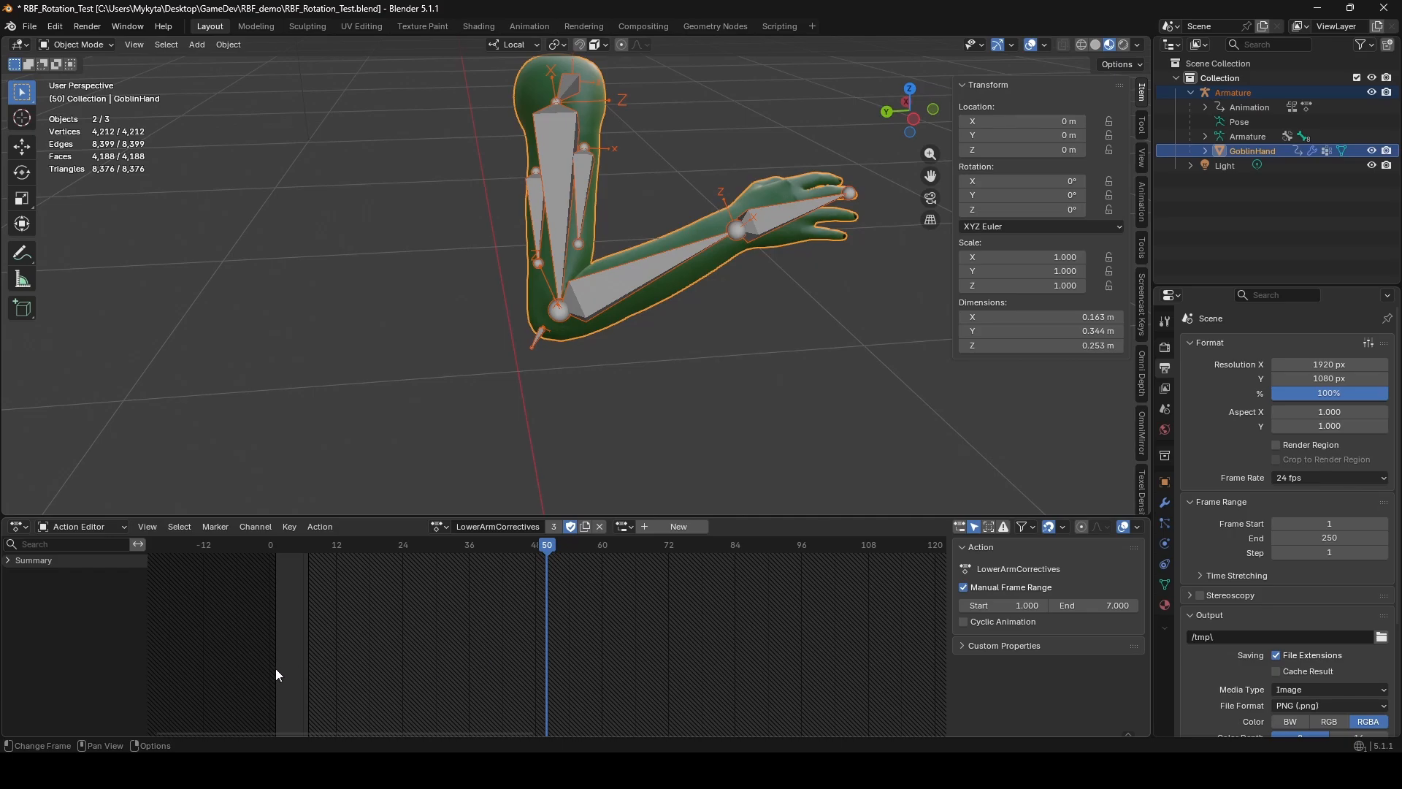
Switch to Godot, open the advanced import settings of RBF_Rotation_Test.glb and scrub through its Benchmark animation.
key(alt+Tab)
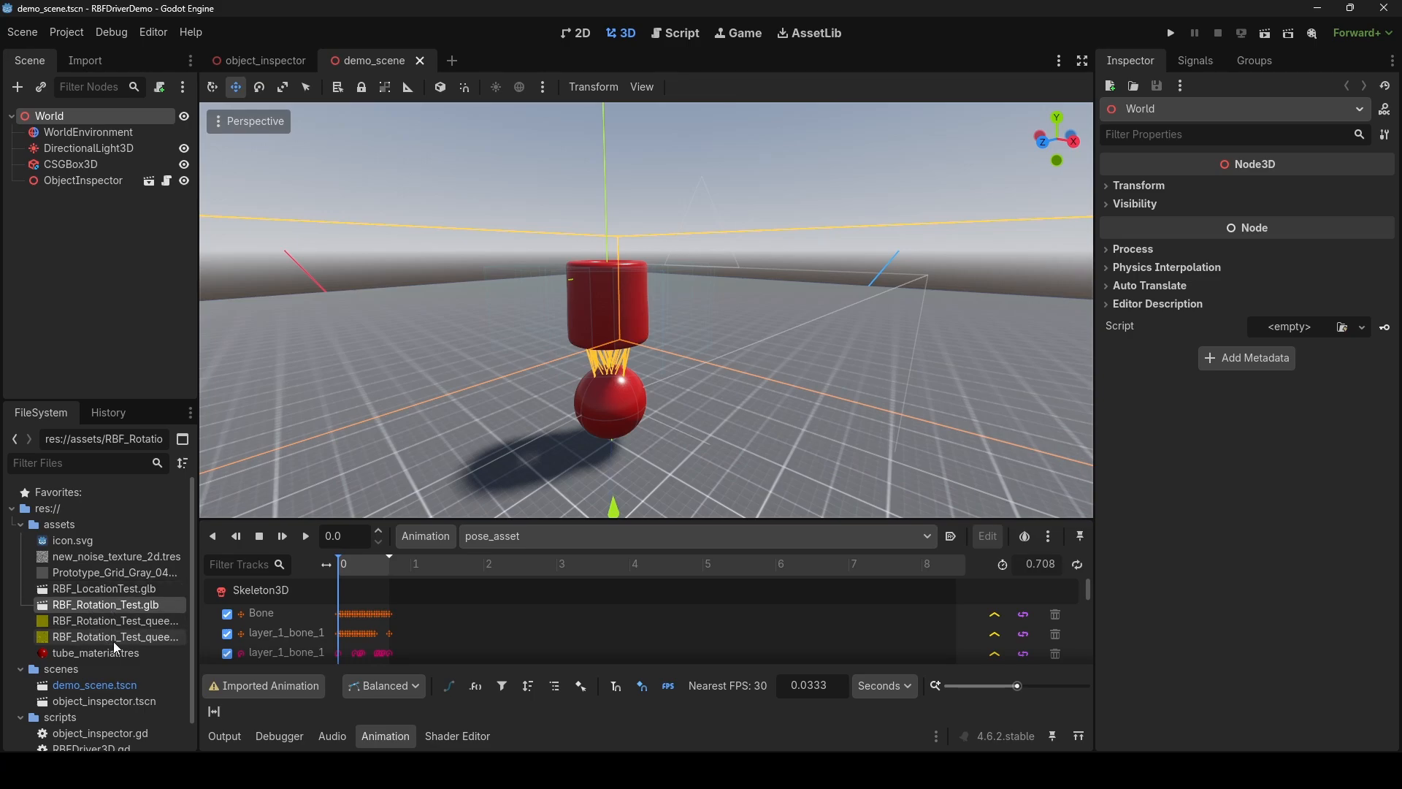
double_click(99, 605)
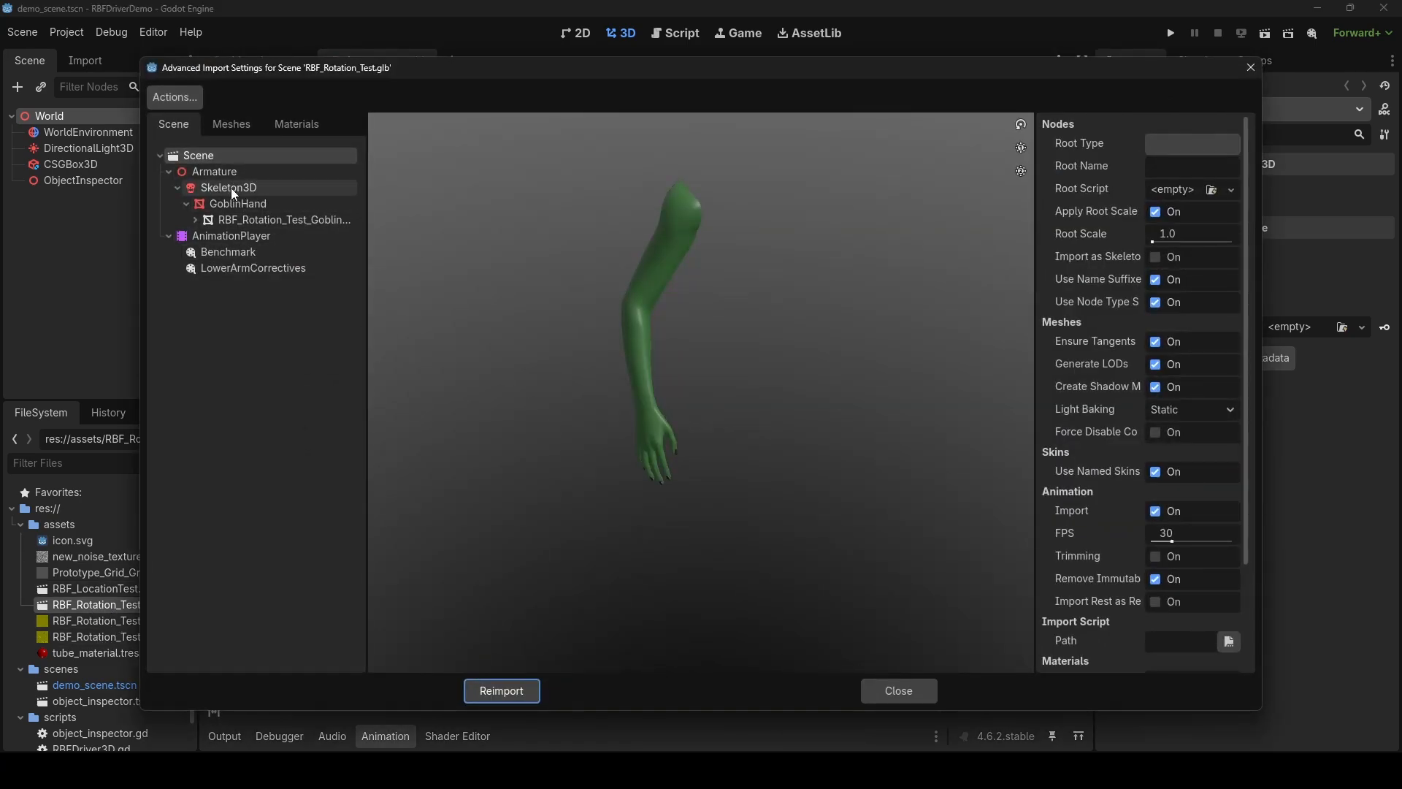
click(229, 250)
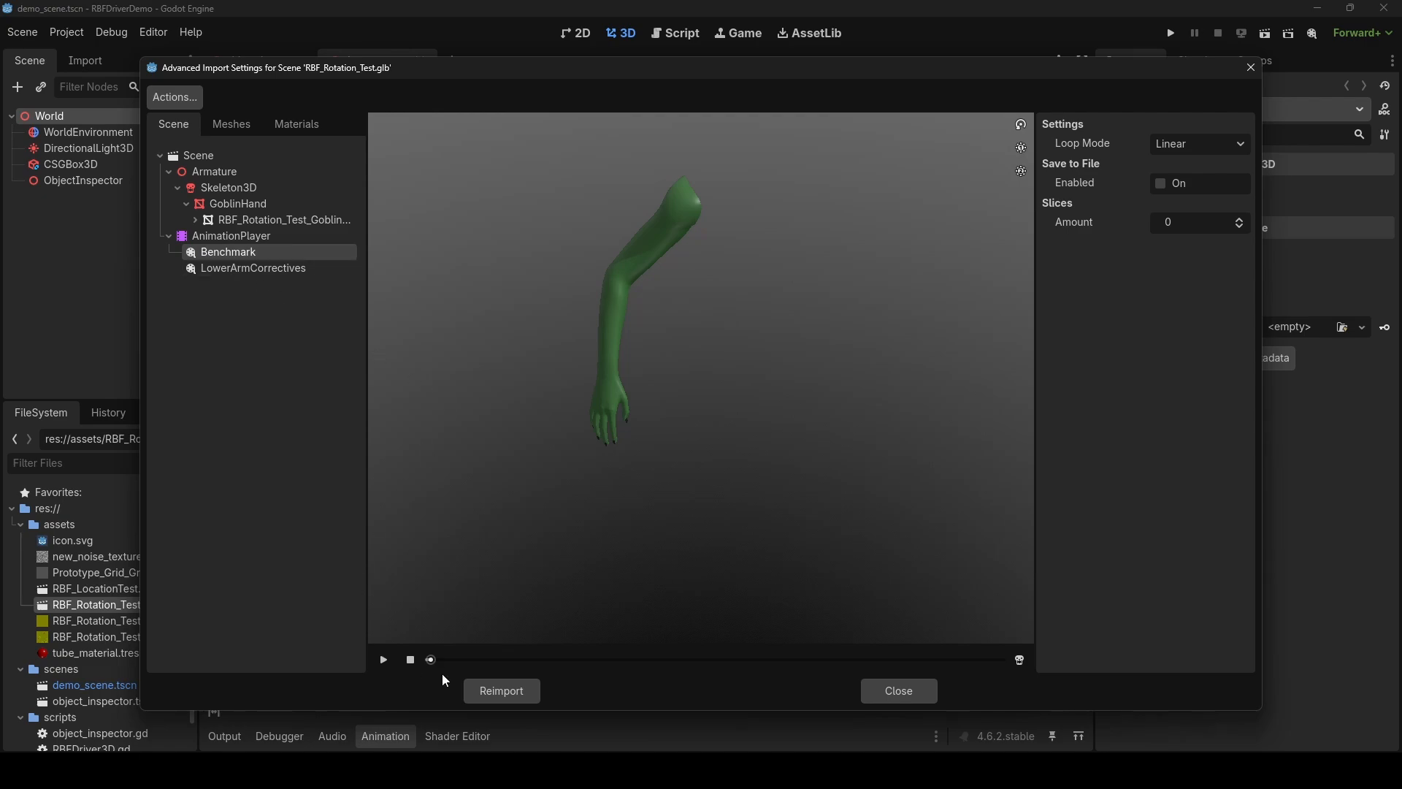
drag(431, 660, 891, 659)
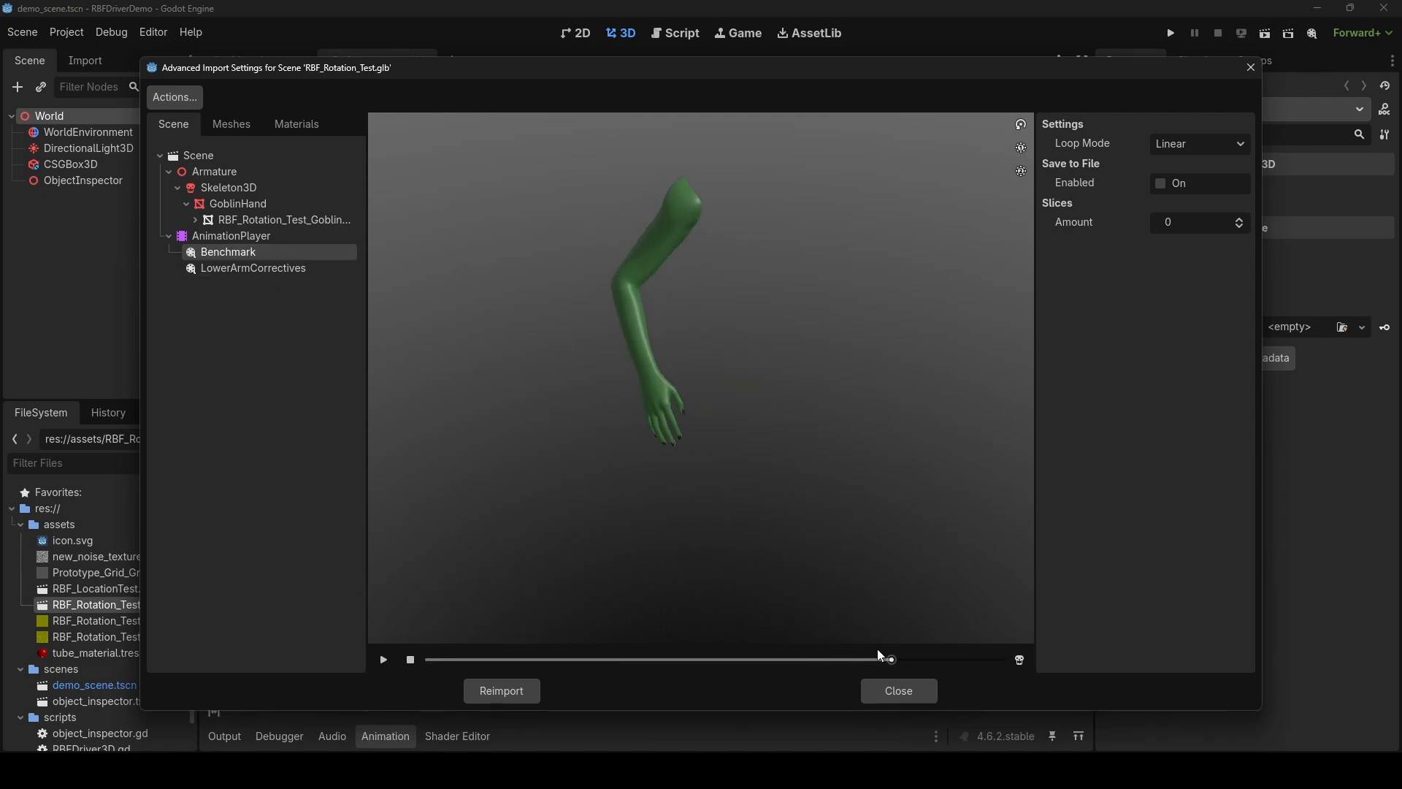
Scrub the Benchmark and LowerArmCorrectives animations in the import preview, and close the advanced import settings.
click(458, 660)
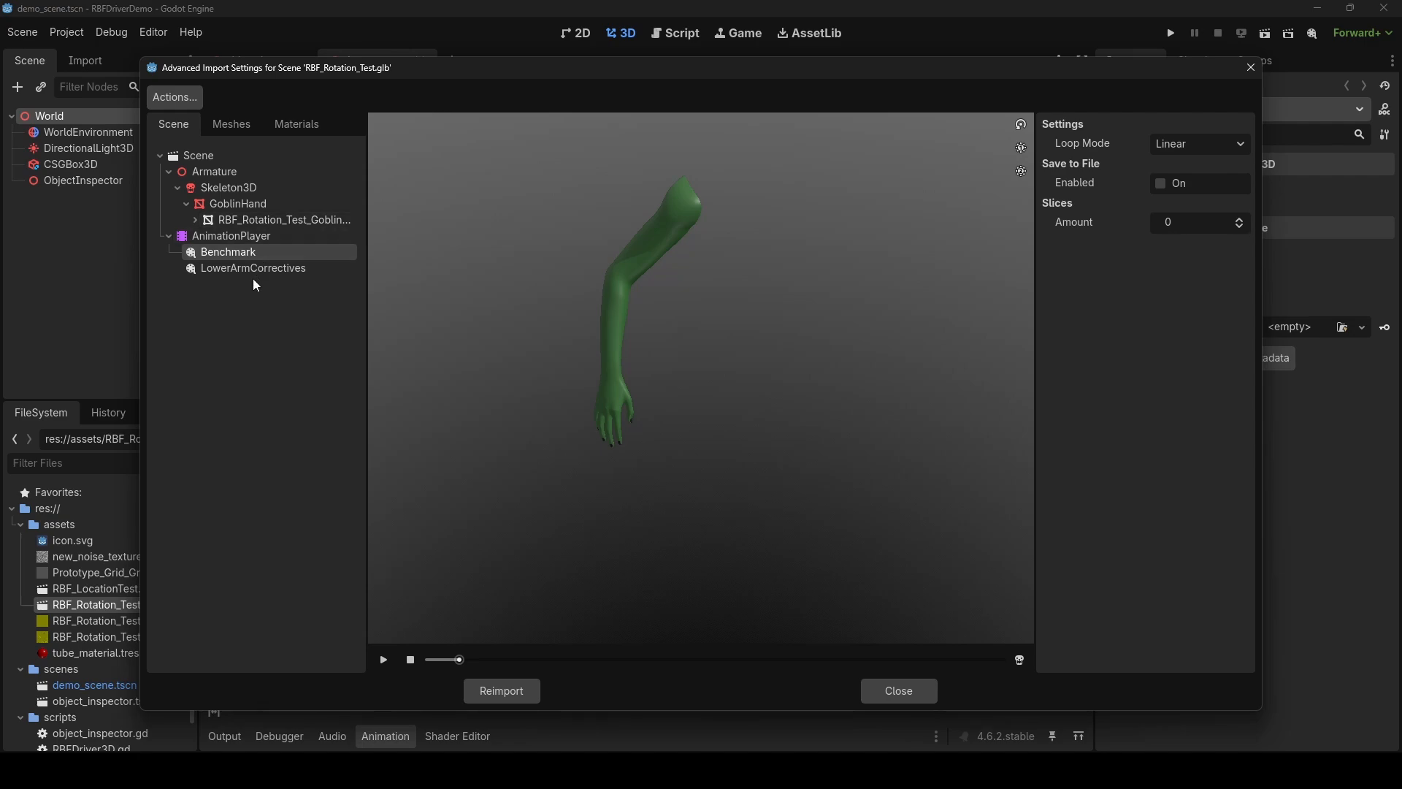
click(228, 269)
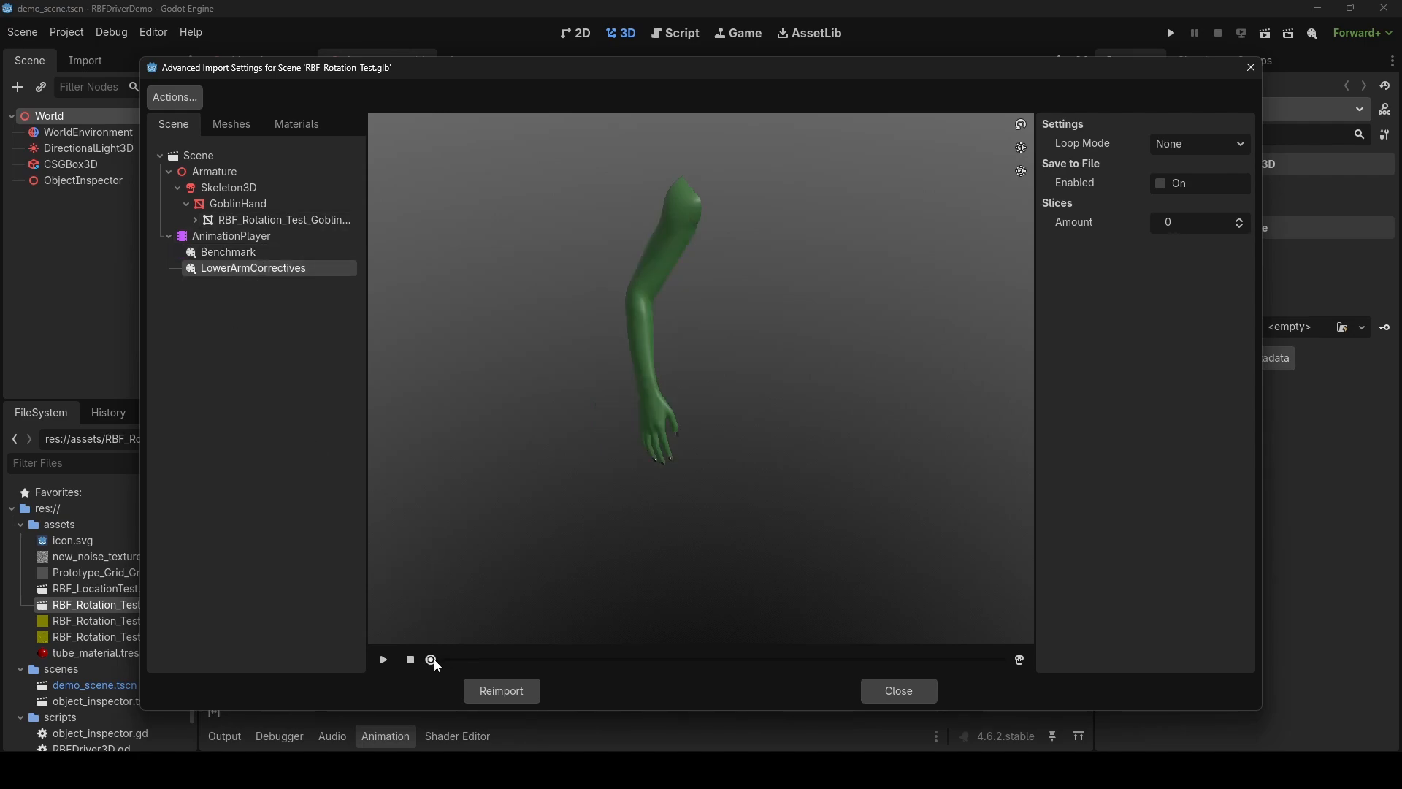
drag(433, 660, 869, 661)
click(899, 691)
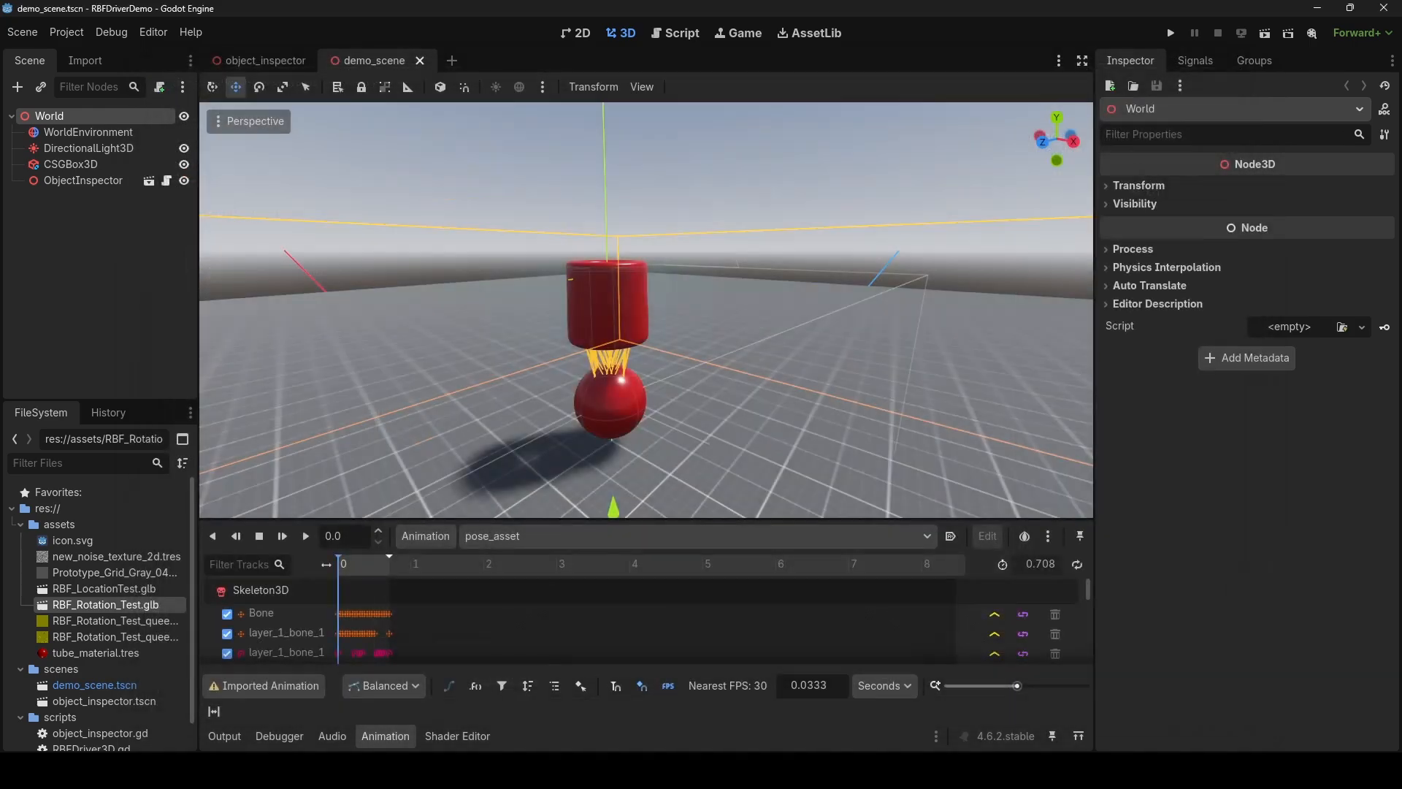
Create a new inherited scene from RBF_Rotation_Test.glb and bring the goblin arm into close view.
right_click(108, 606)
click(219, 420)
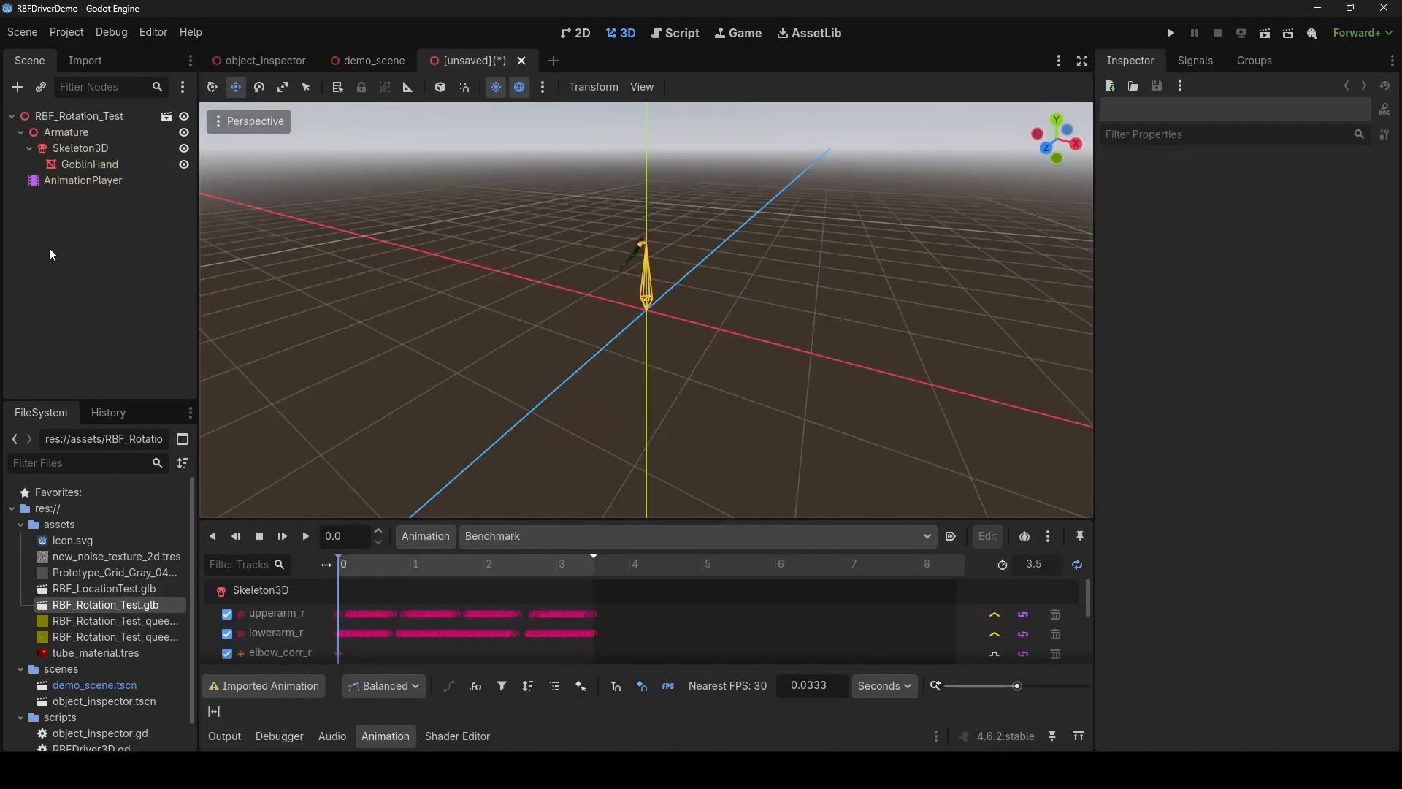
right_drag(628, 314, 922, 296)
key(w)
key(a)
key(w)
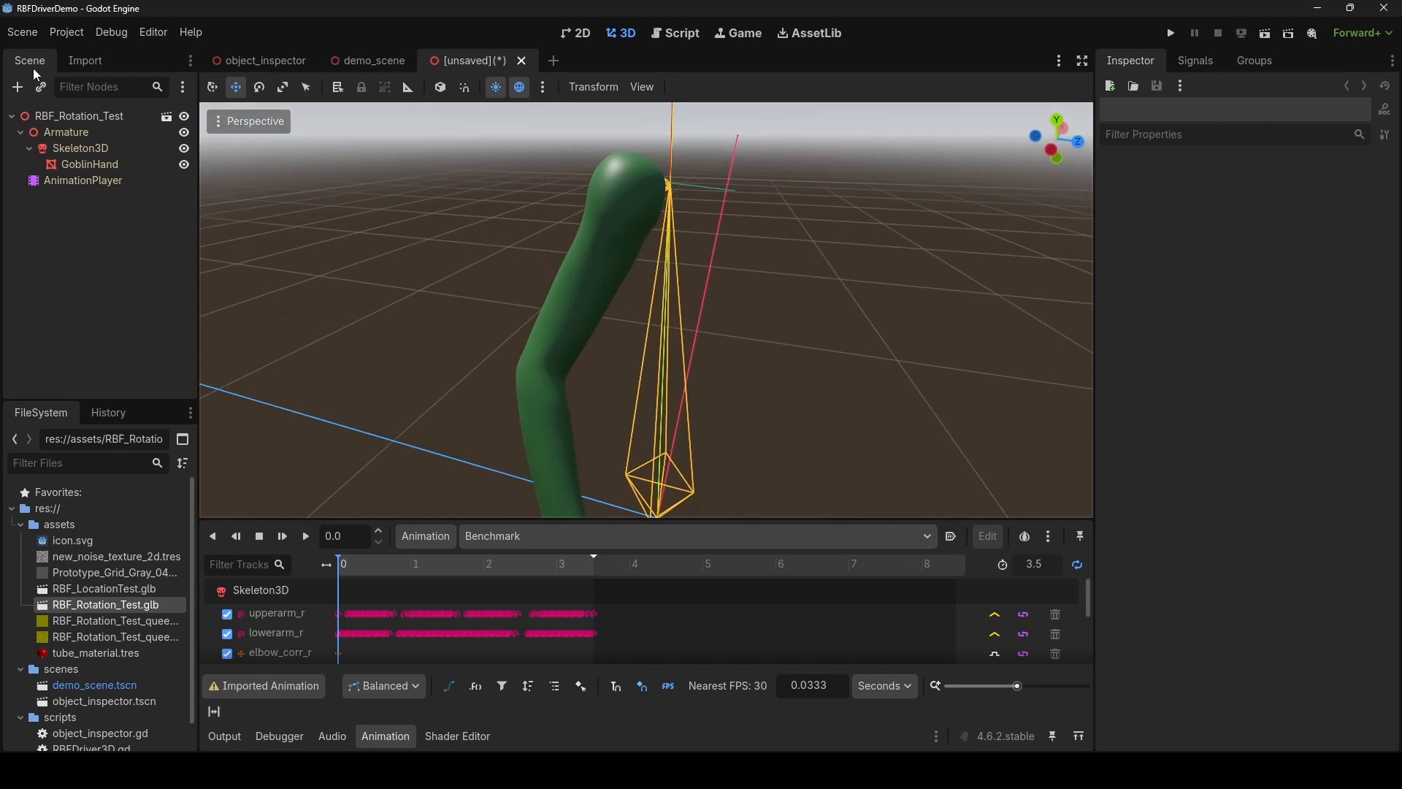
Add an RbfPoseDriver3D node as a child of Skeleton3D.
click(95, 153)
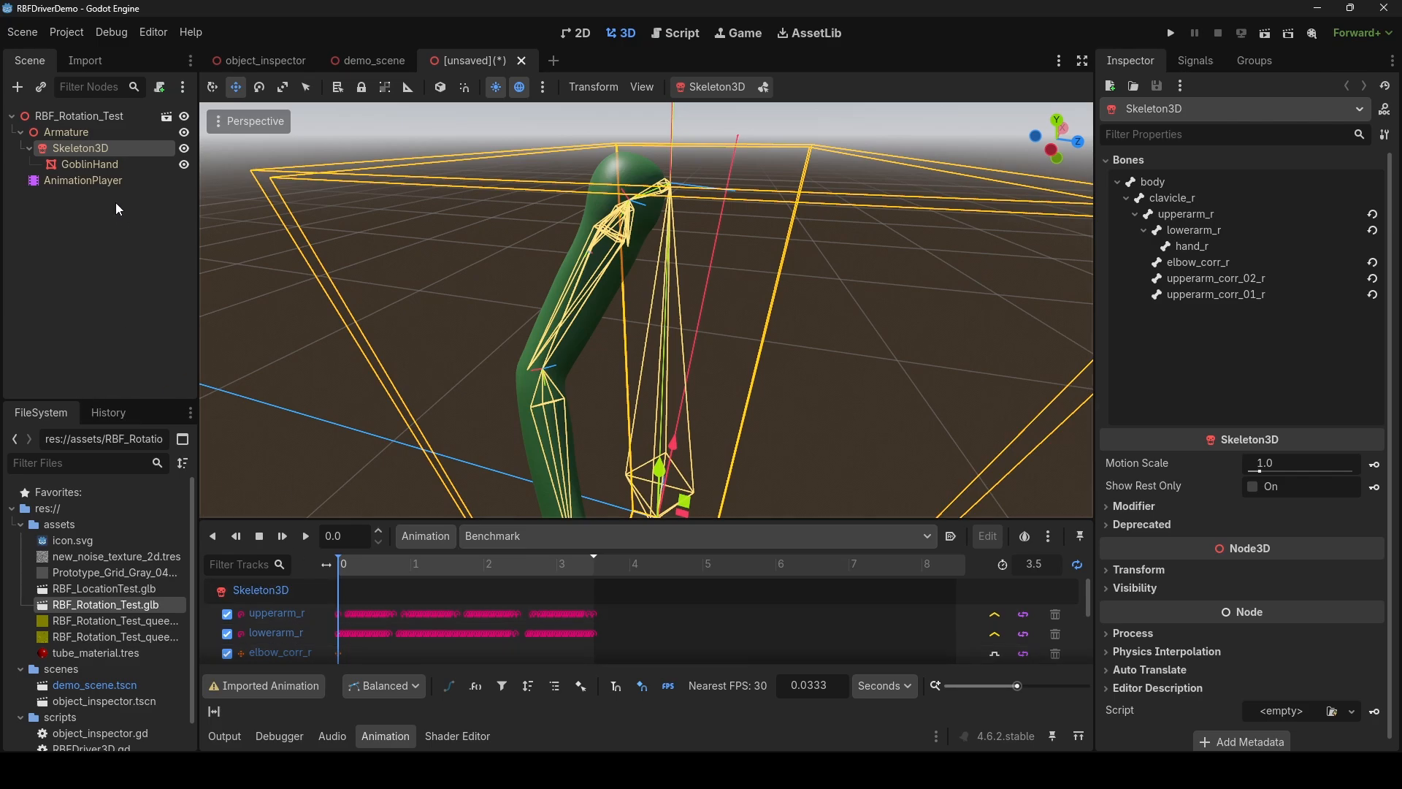
right_click(105, 149)
click(139, 155)
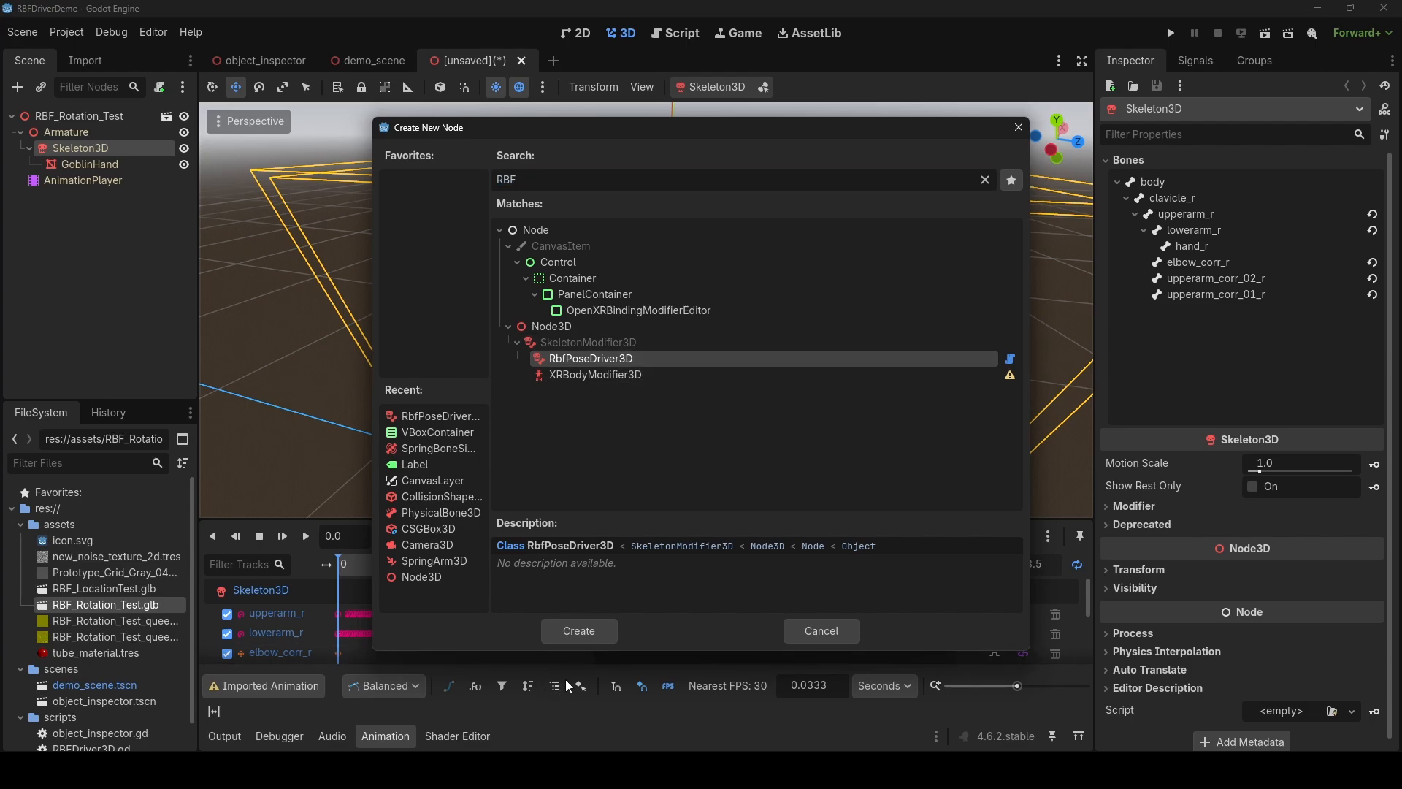
click(594, 631)
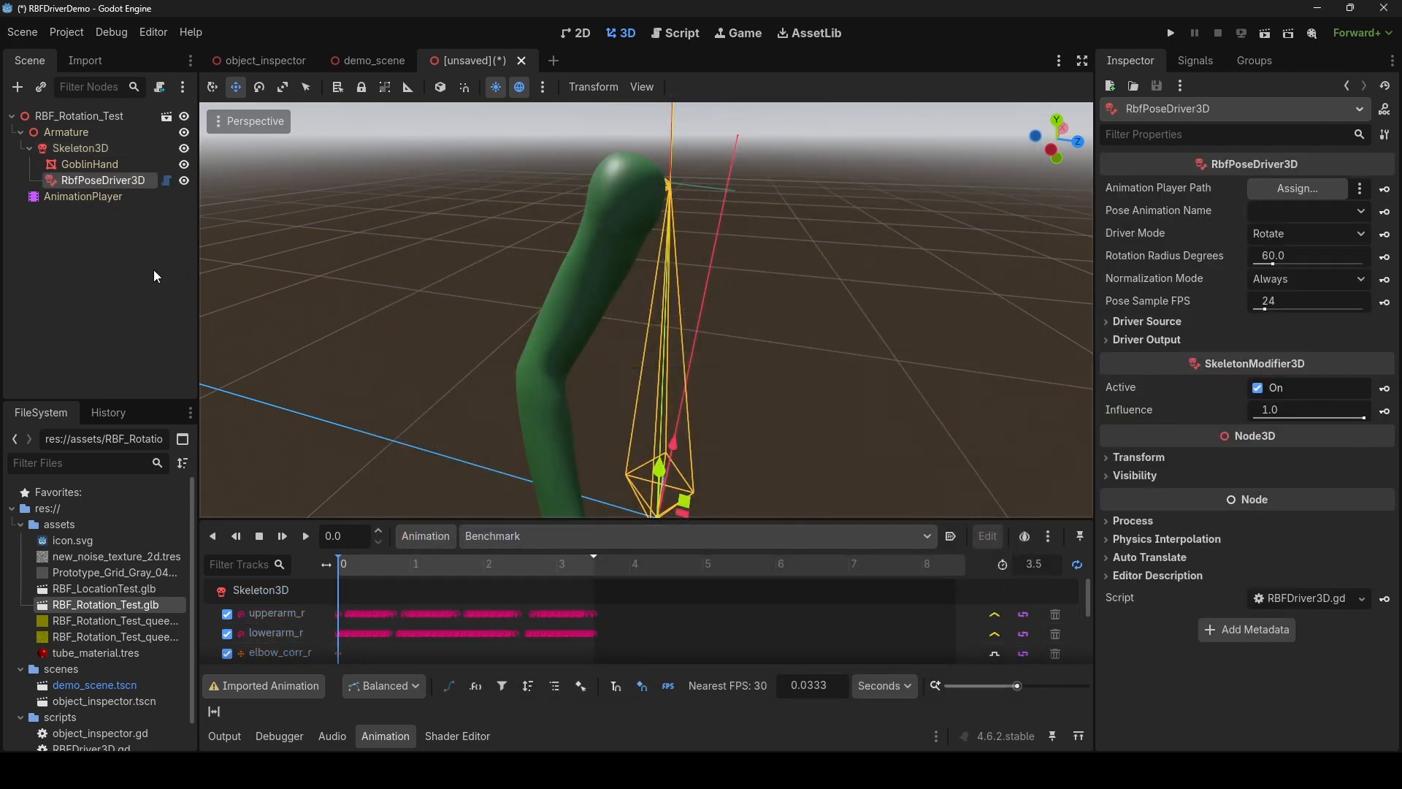
Assign AnimationPlayer as the pose driver's animation player path and LowerArmCorrectives as its pose animation.
click(1280, 191)
double_click(674, 229)
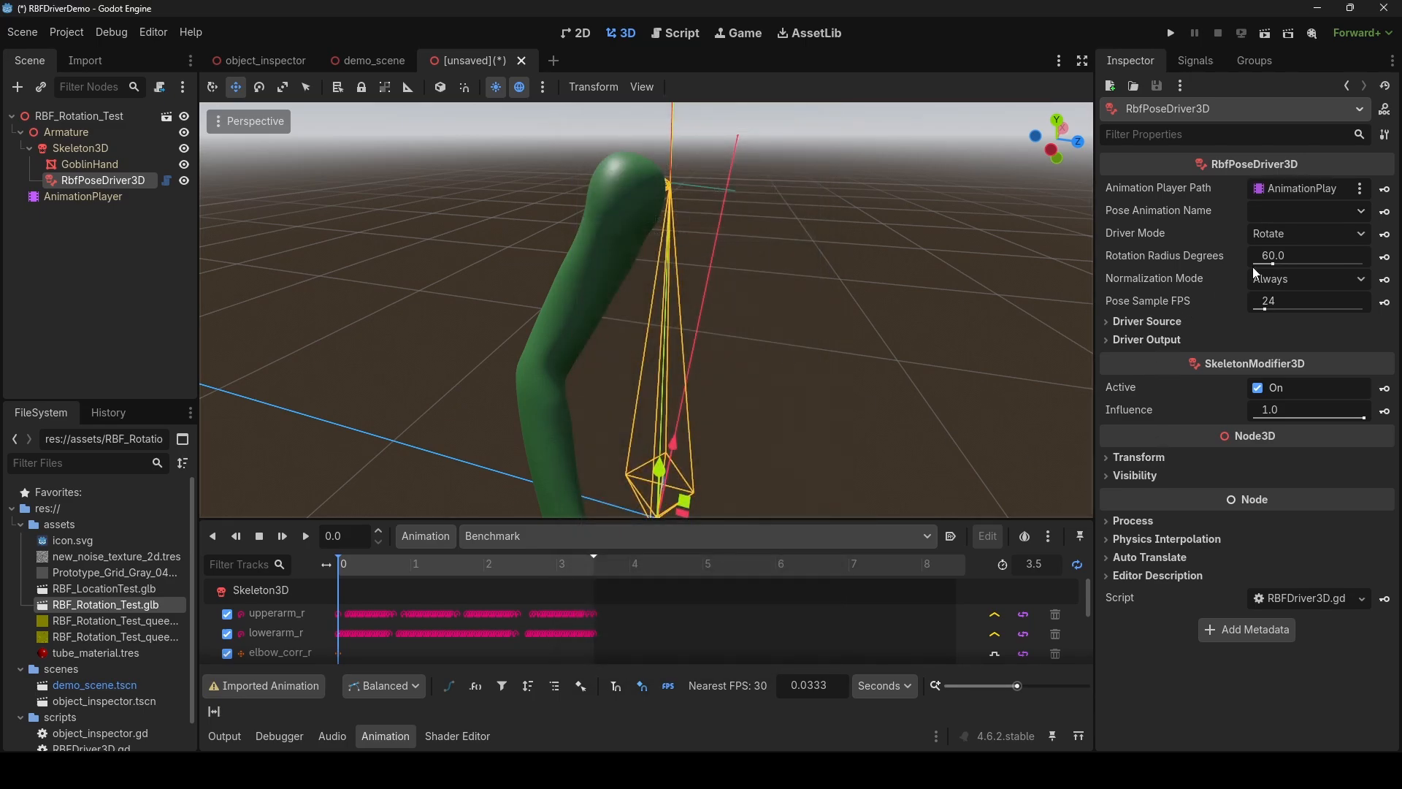
click(1298, 210)
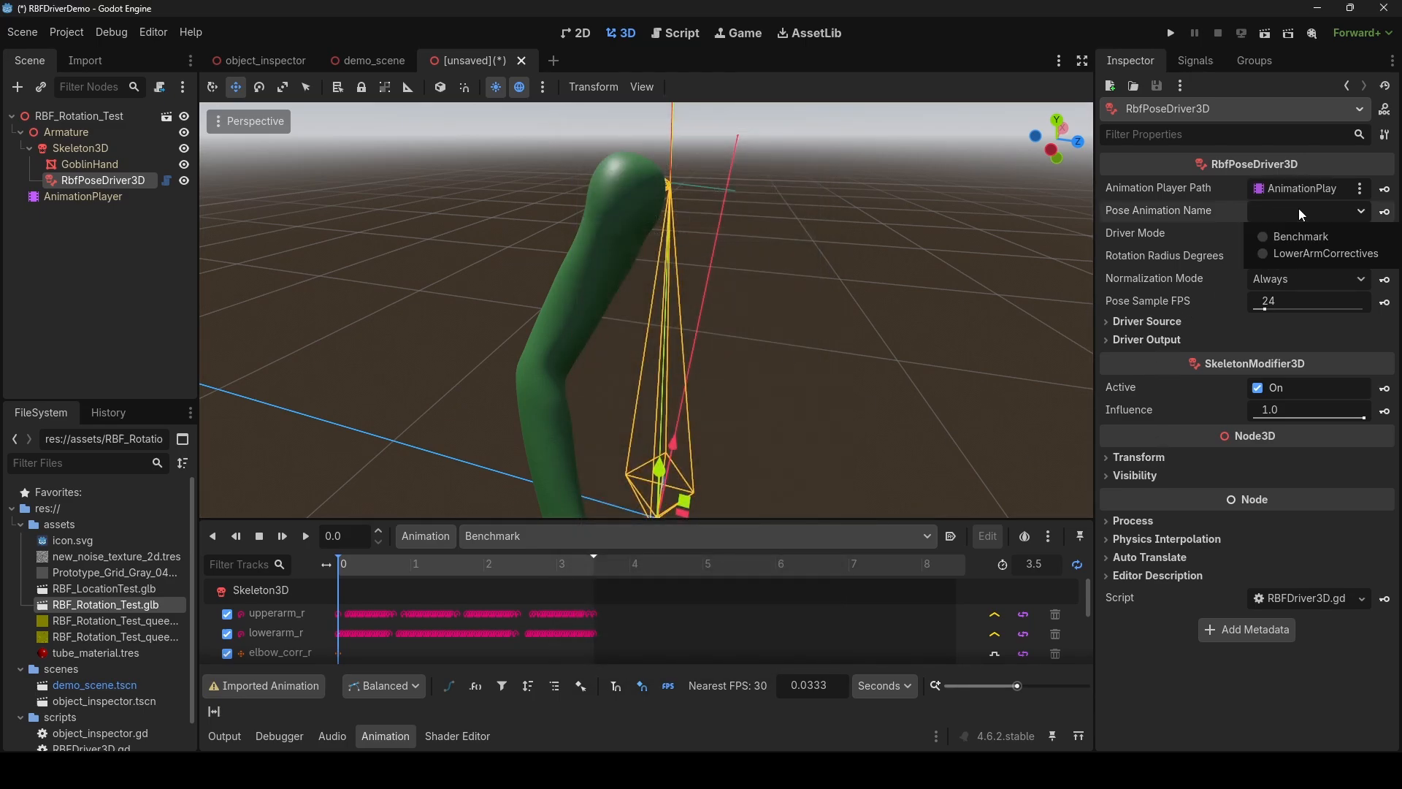
click(1269, 253)
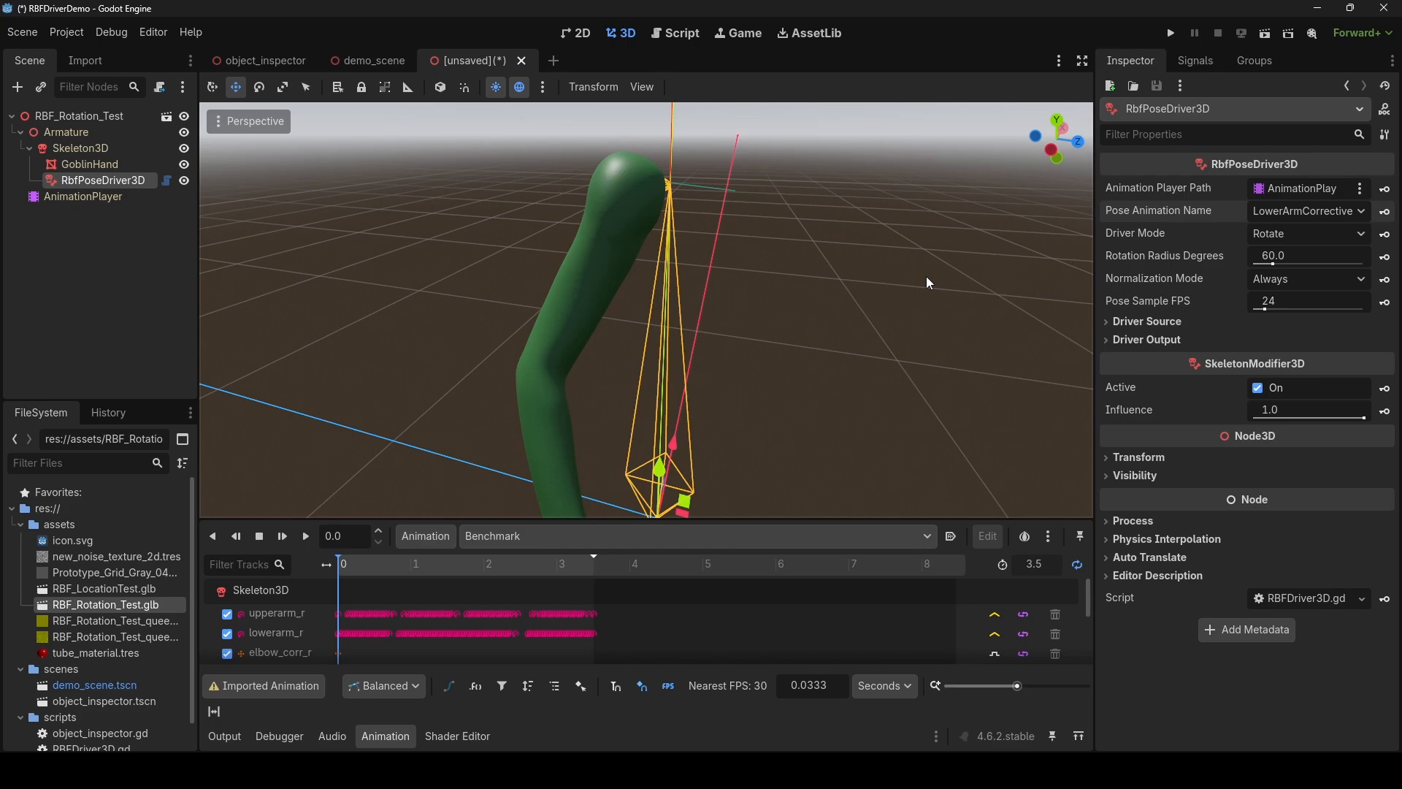
Set the pose driver's rotation radius to 10 degrees and its normalization mode to Above One.
double_click(1287, 250)
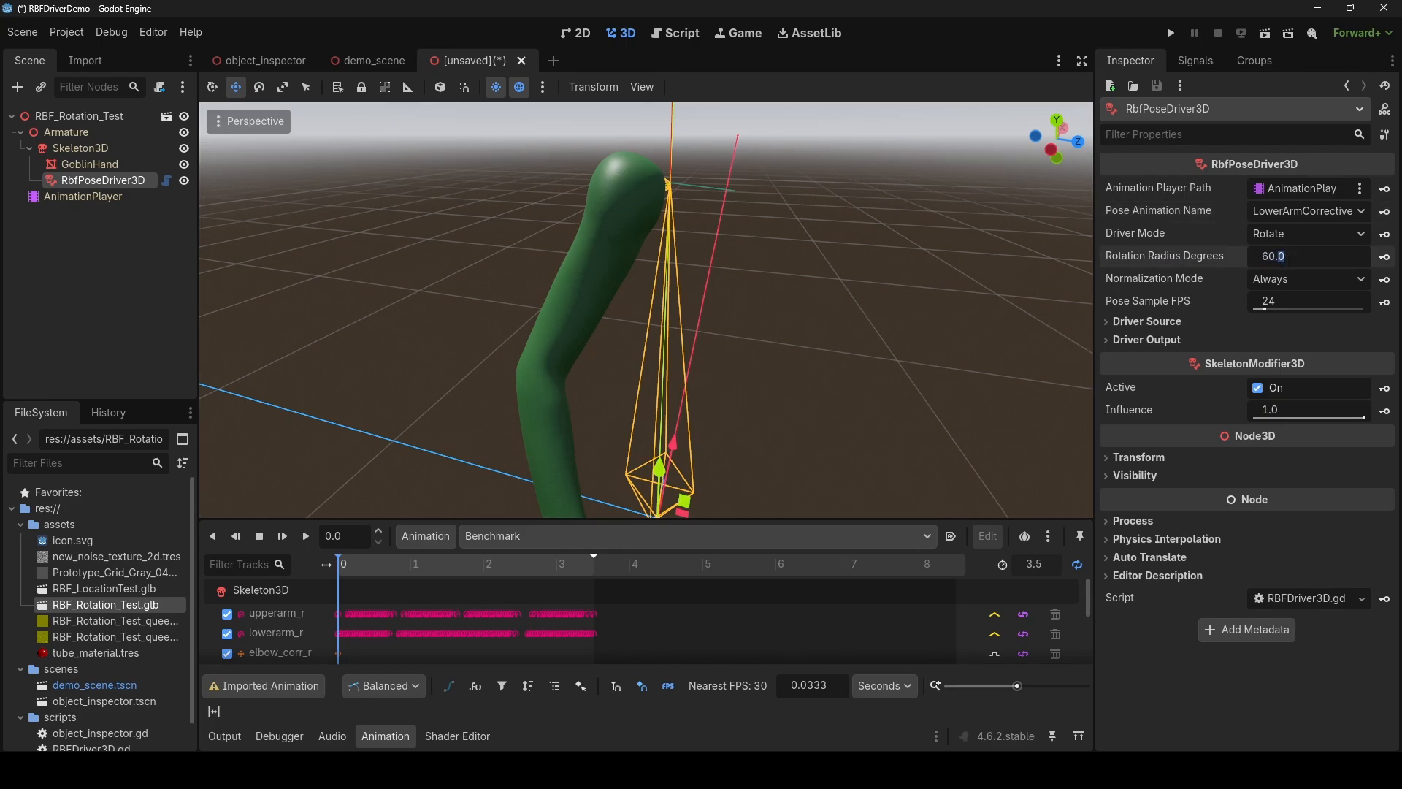
double_click(1270, 257)
text(1)
key(Return)
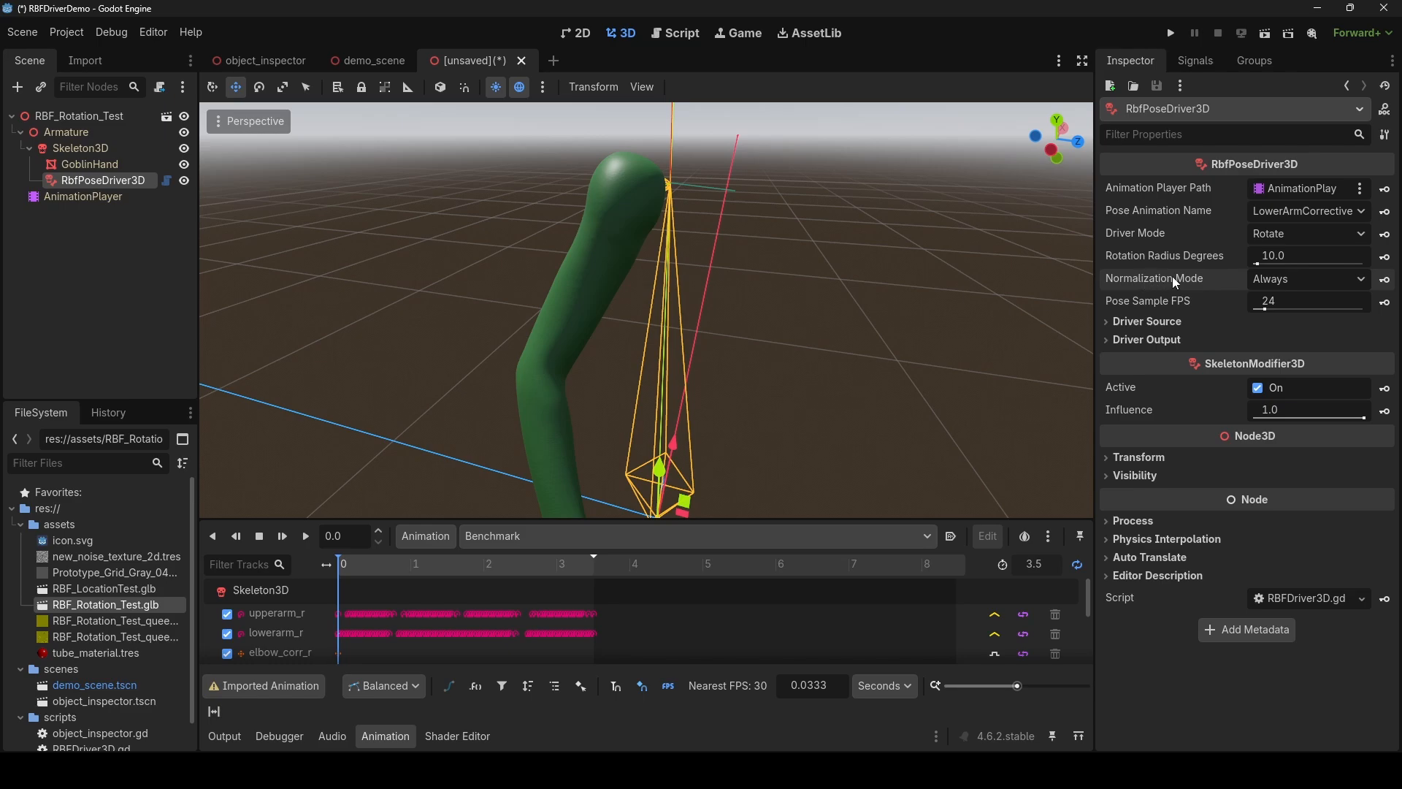
click(1268, 283)
click(1279, 310)
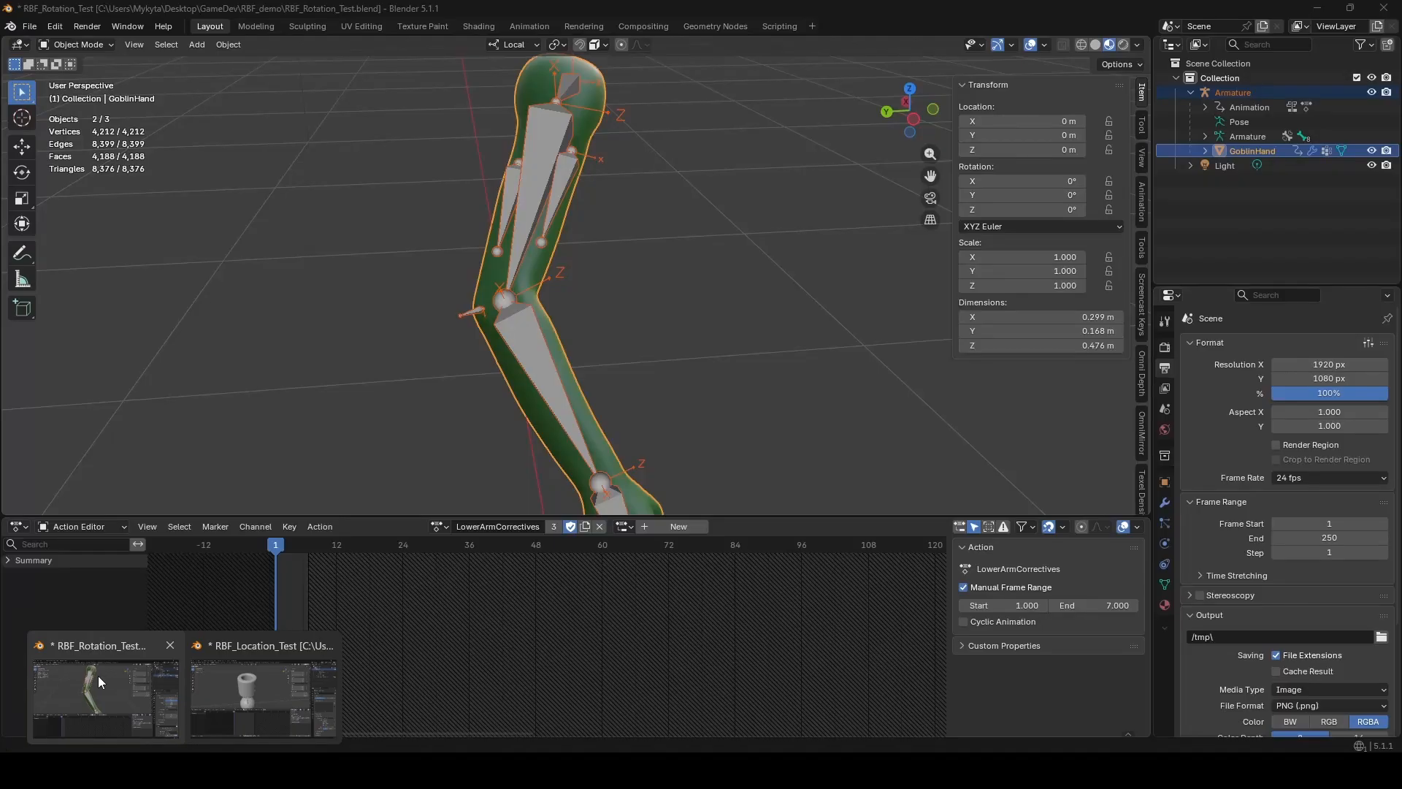
Check the RBF_Rotation_Test file in Blender, return to Godot and set the pose driver's Driver Bone 1 to lowerarm_r.
click(98, 676)
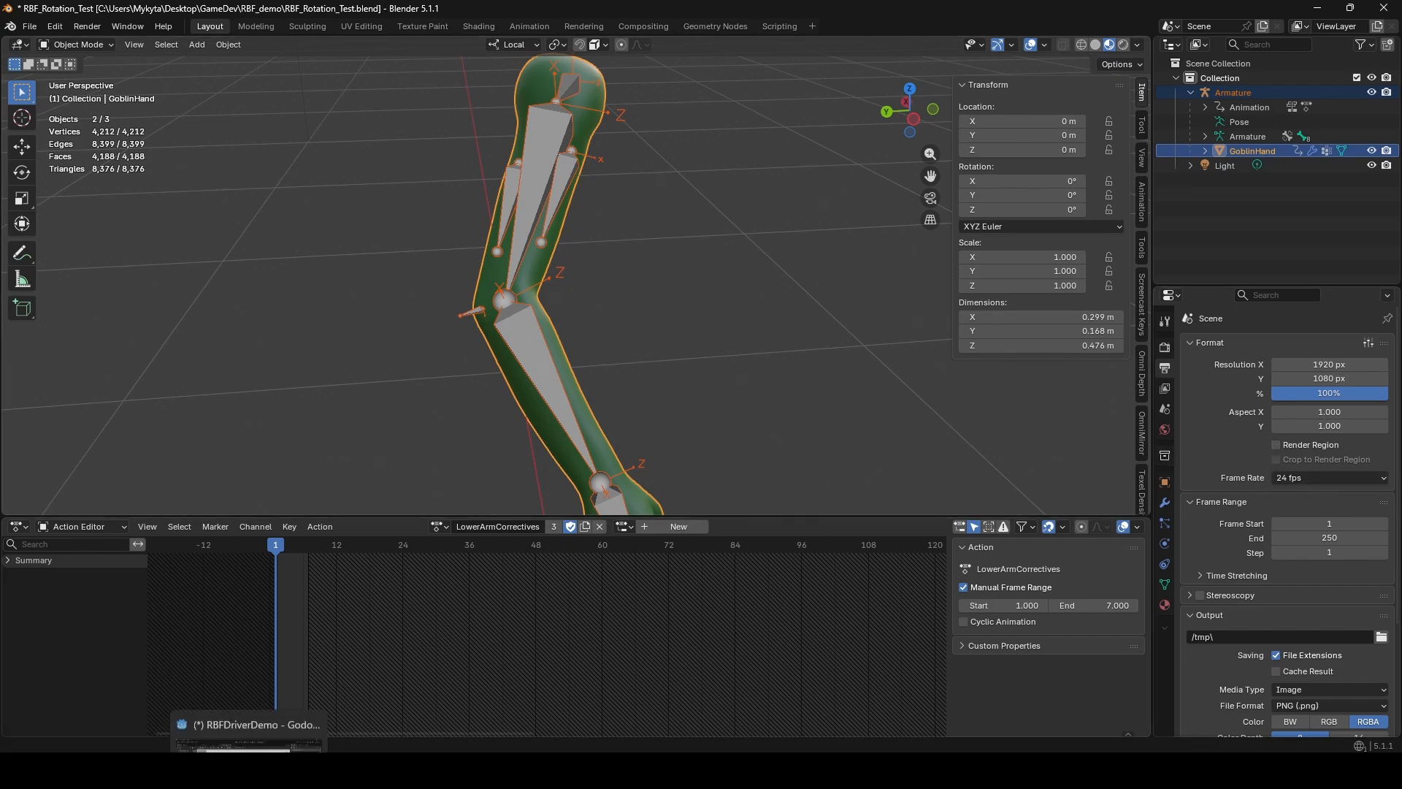
click(248, 770)
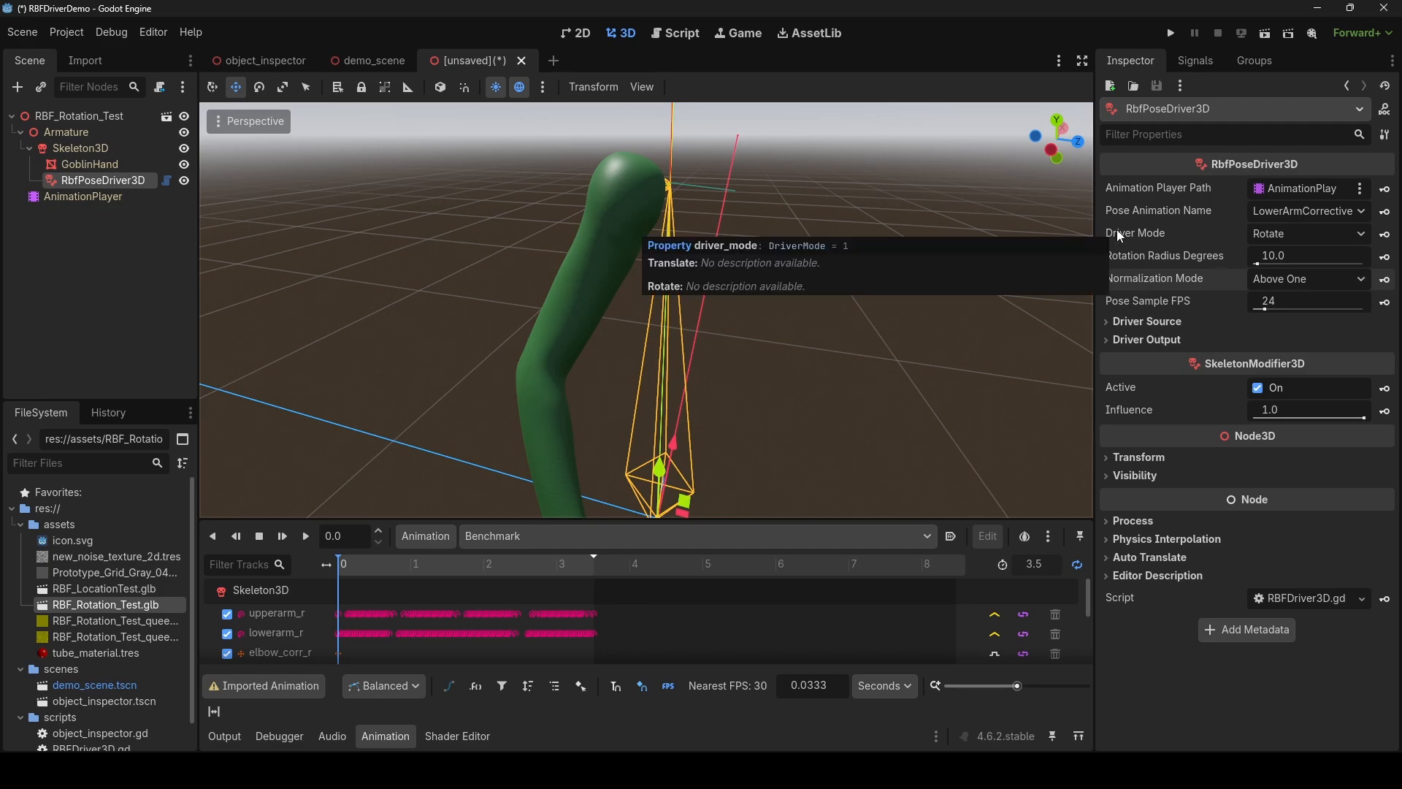
click(1144, 325)
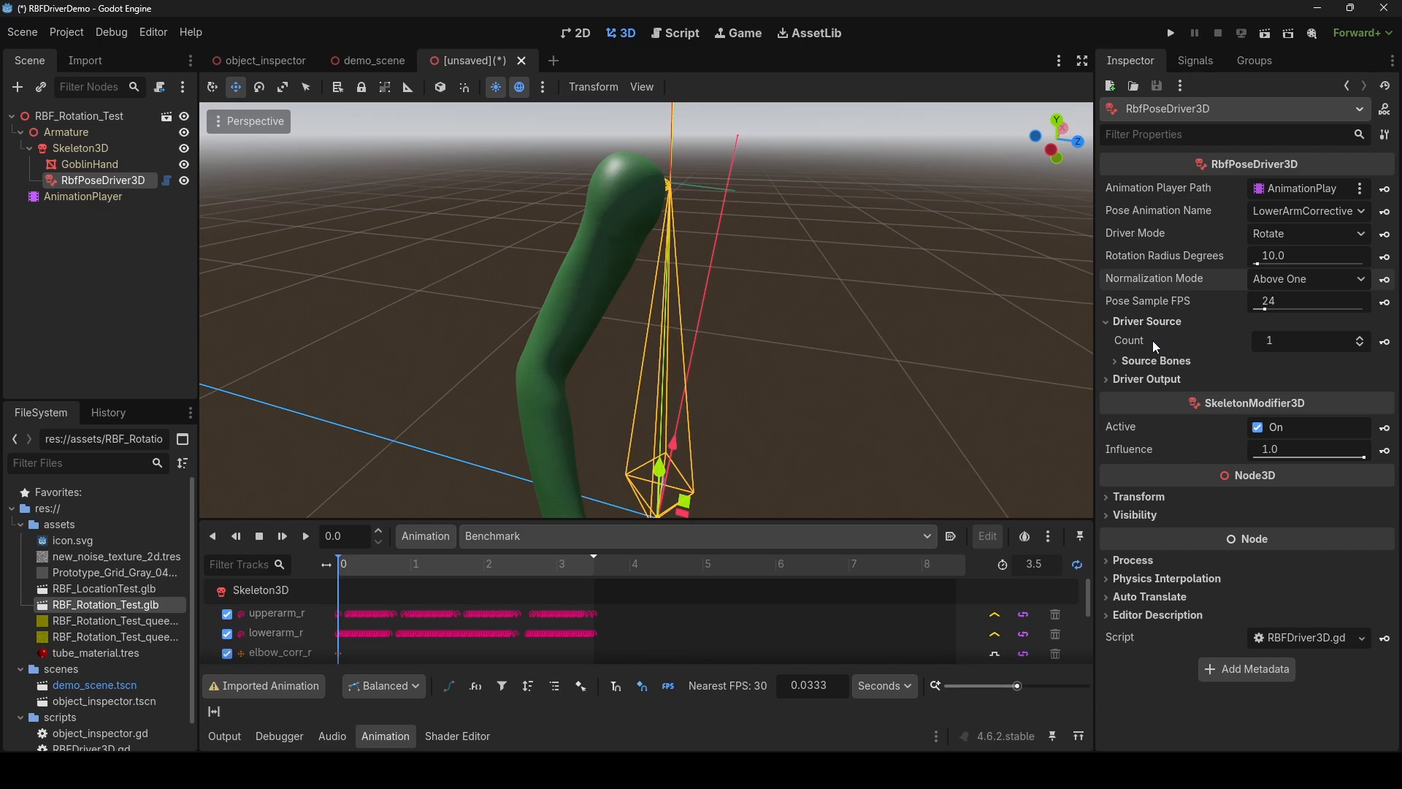
click(1143, 361)
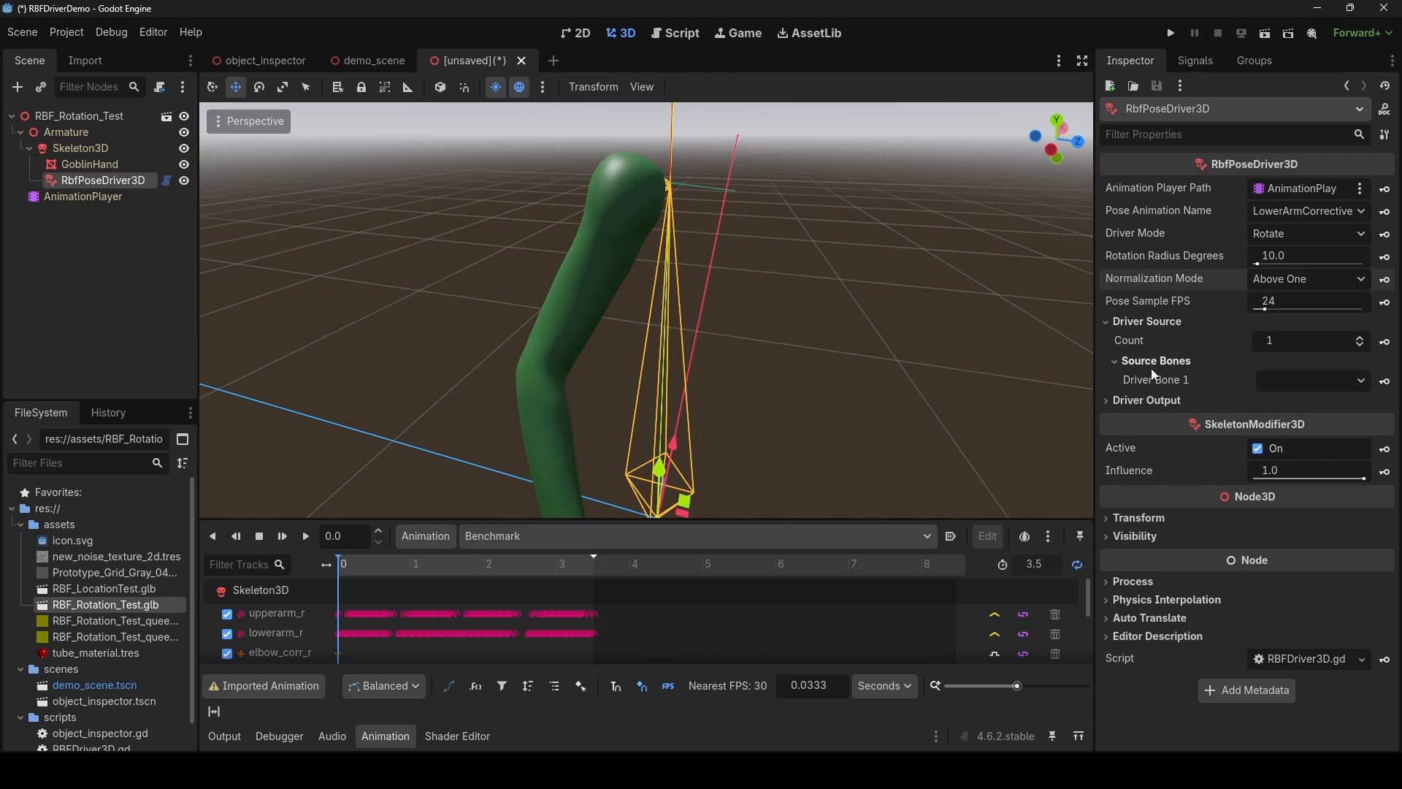
click(1269, 378)
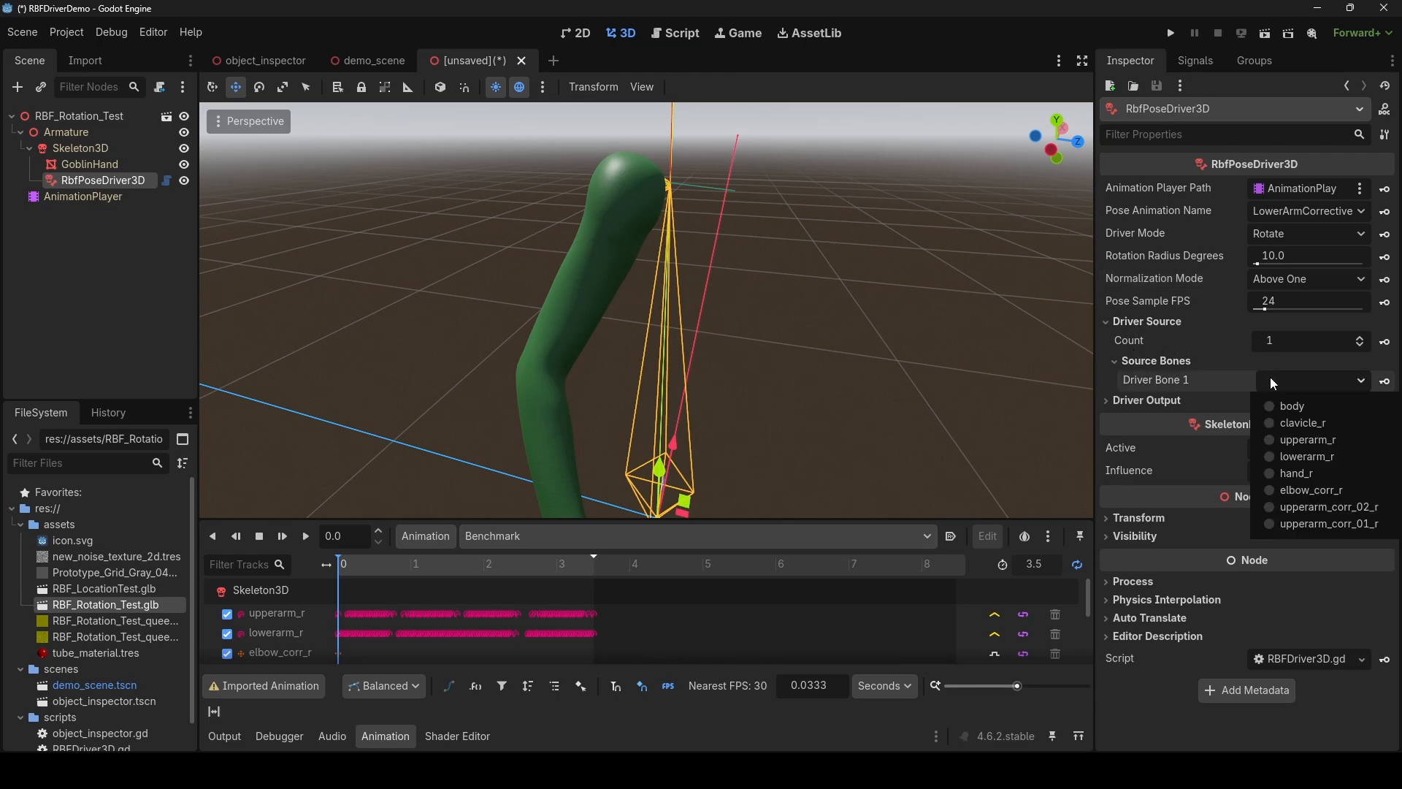
click(1294, 452)
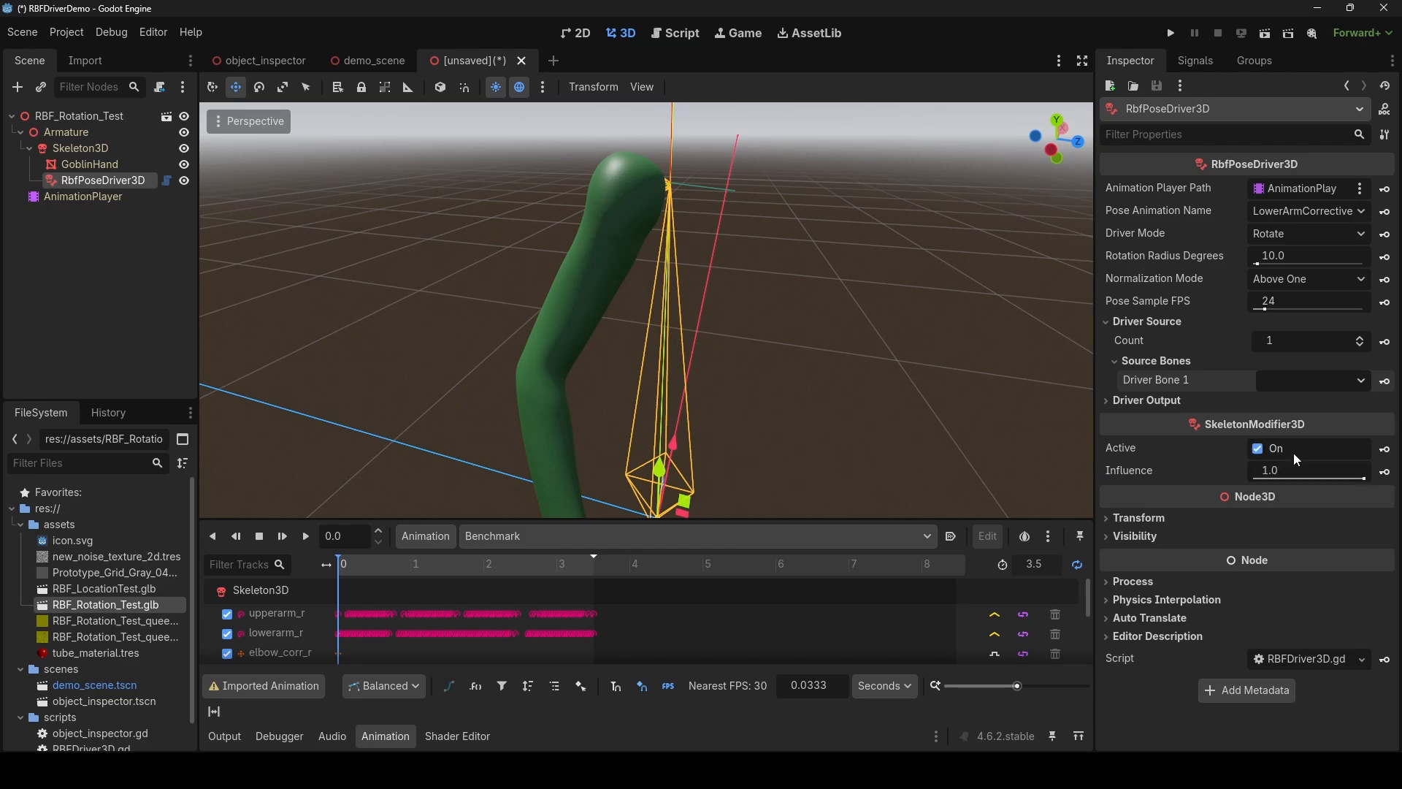
Set the driver output to 3 bones and assign upperarm_corr_02_r, upperarm_corr_01_r and elbow_corr_r as Driven Bones 1 to 3.
click(1140, 400)
scroll(1231, 344, down, 1)
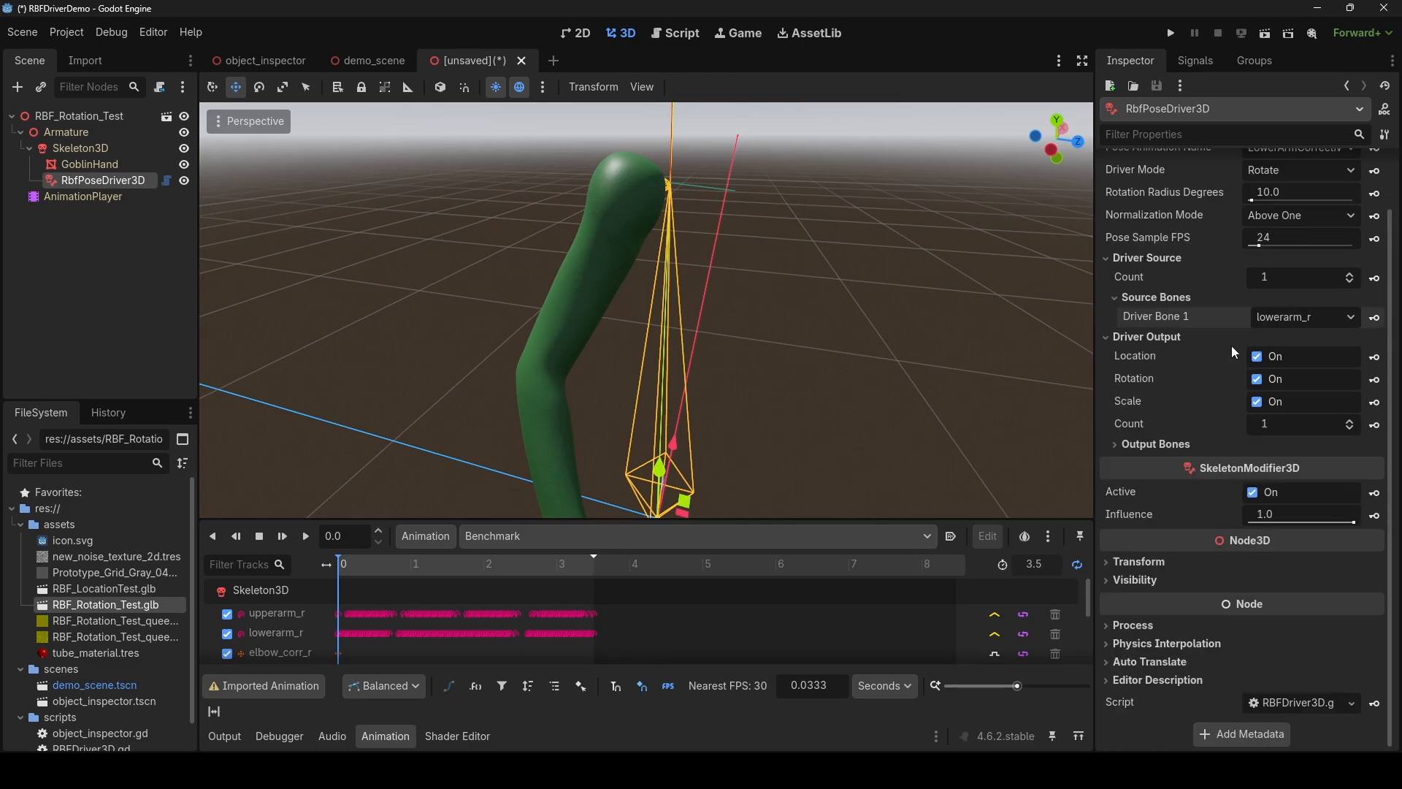
click(1349, 420)
click(1349, 421)
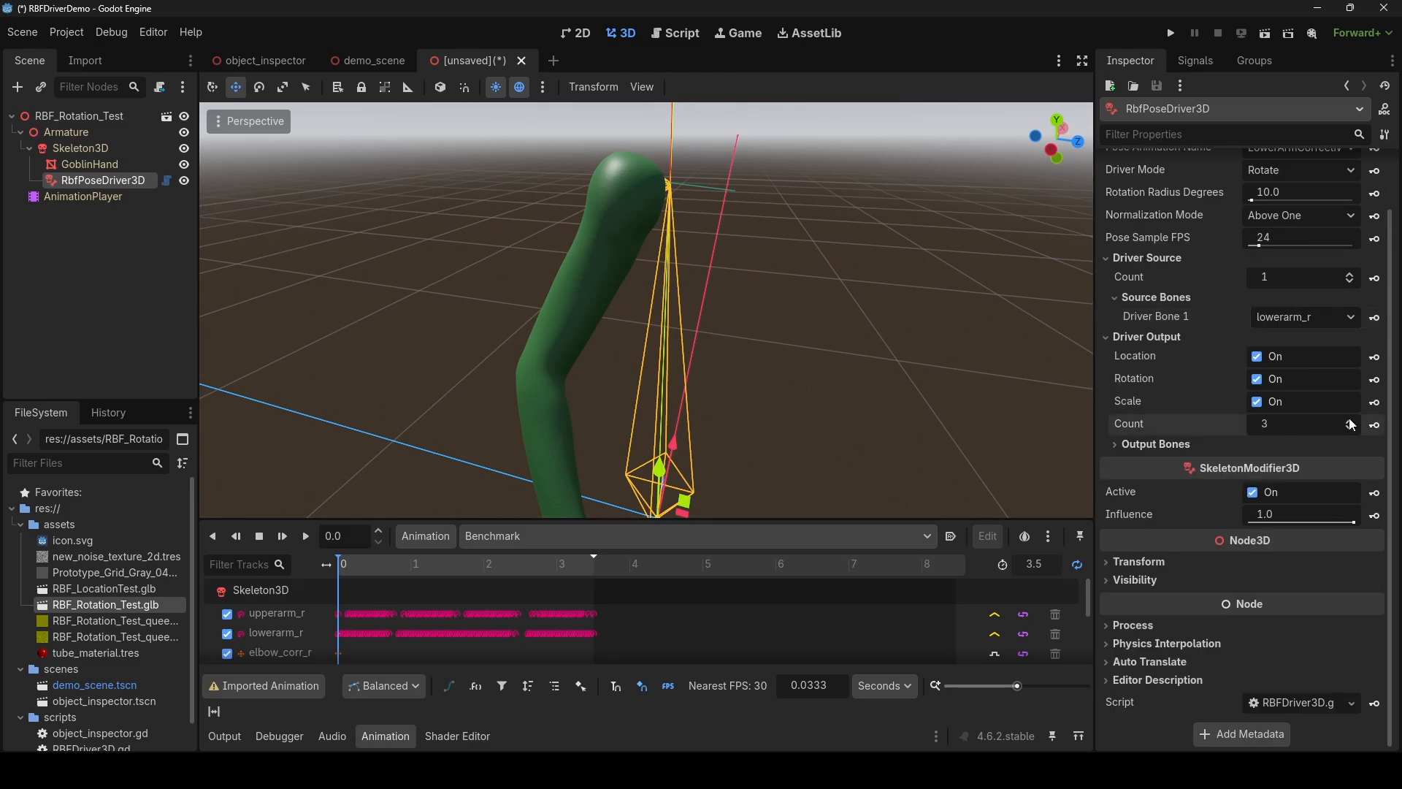
click(1154, 444)
click(1304, 464)
click(1295, 590)
click(1285, 486)
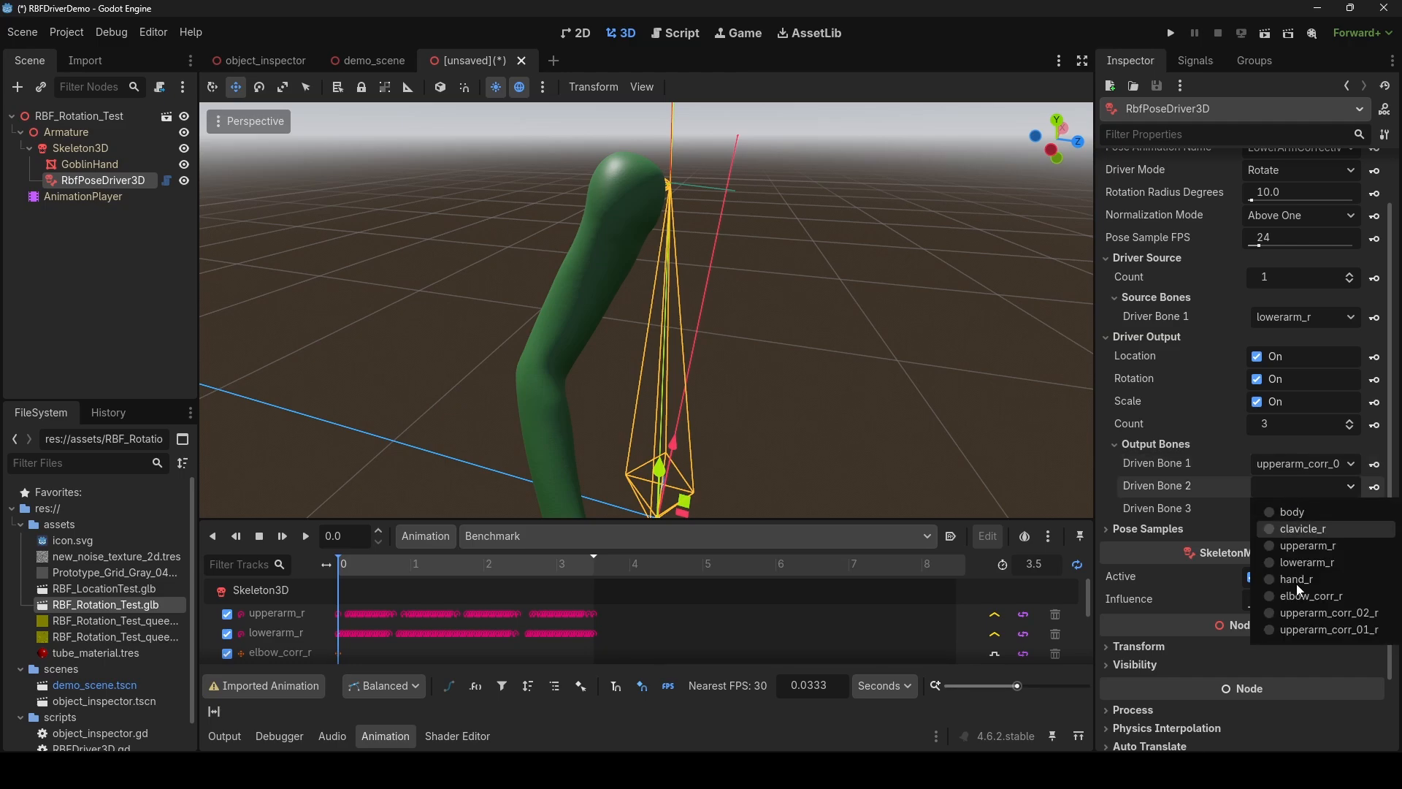
click(1298, 630)
click(1303, 509)
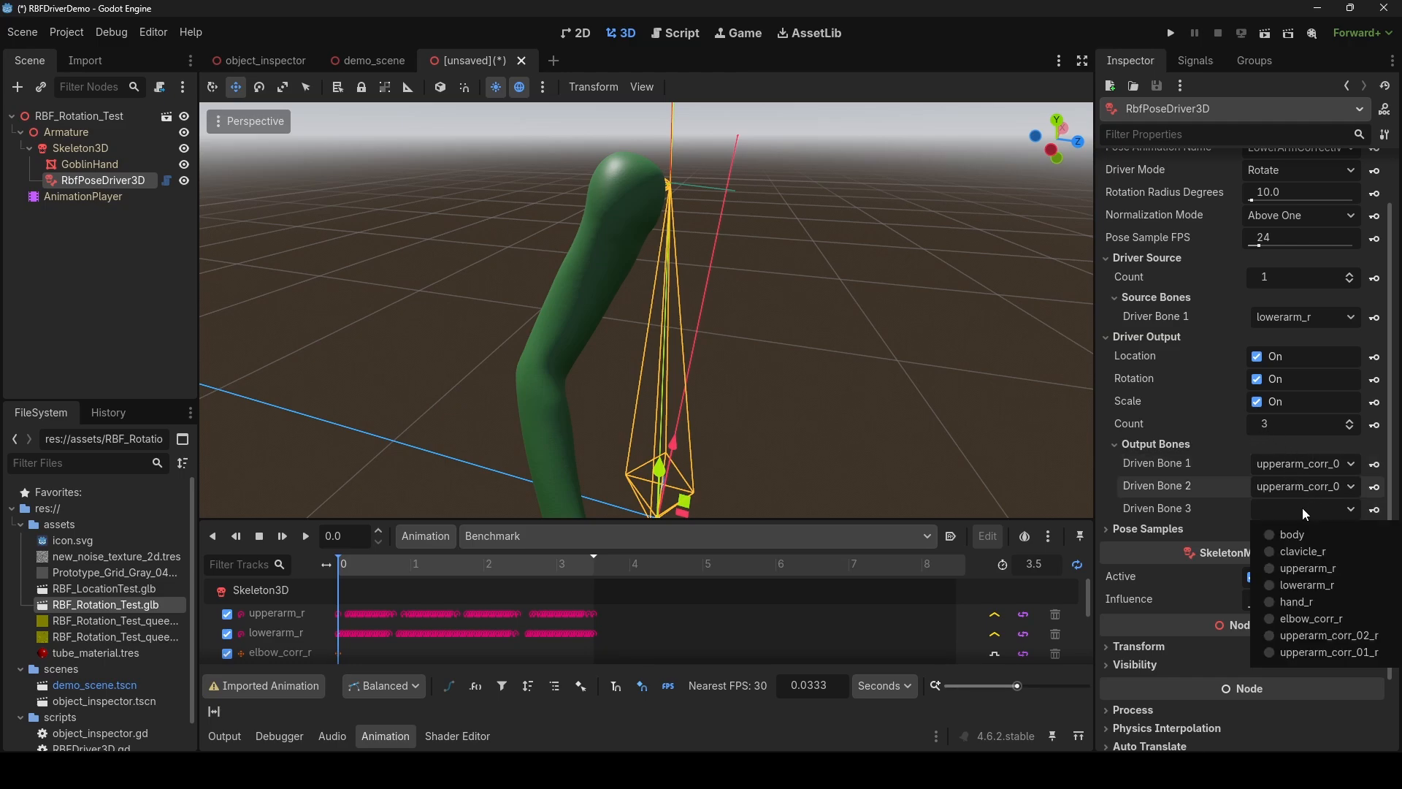
click(1303, 619)
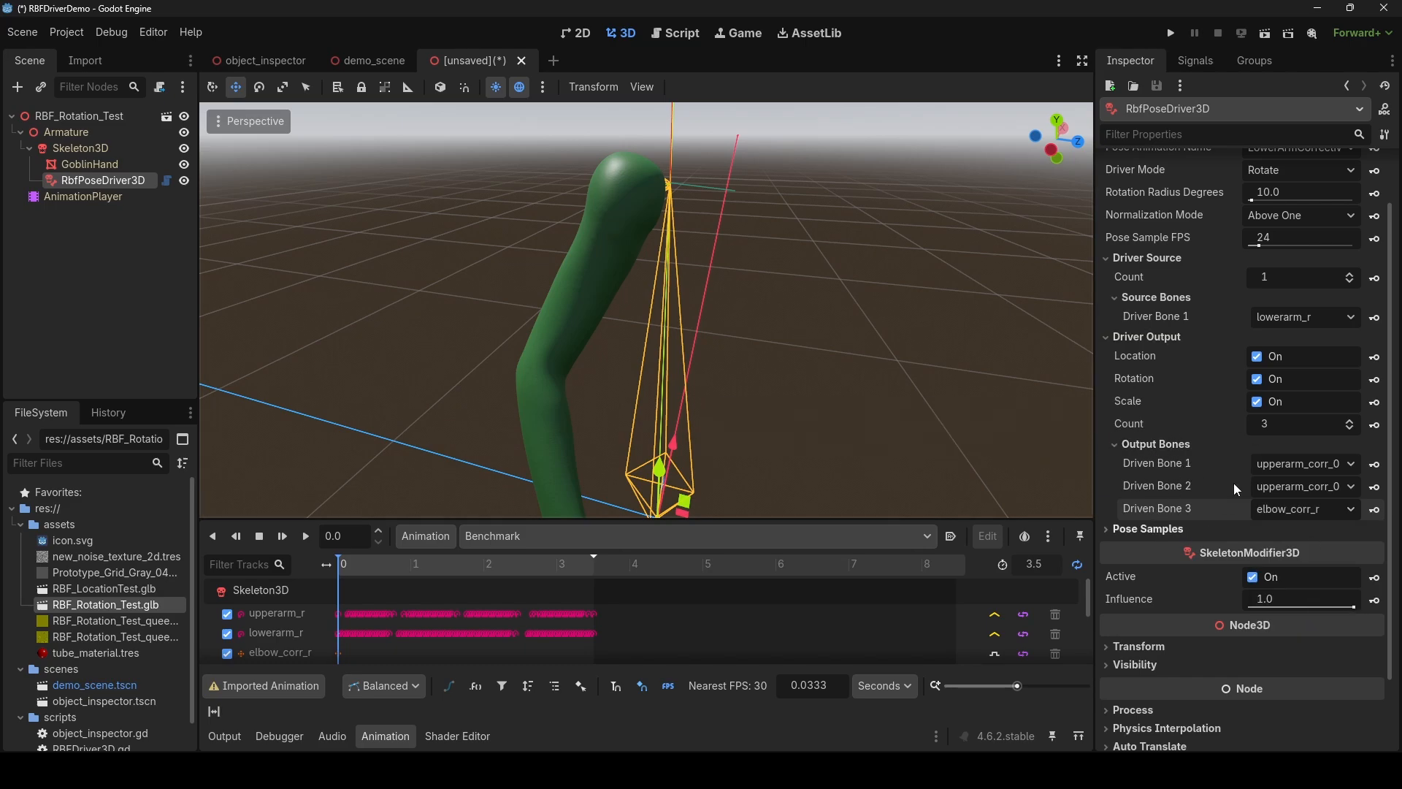
Disable Pose 0 in the pose driver's pose samples.
click(1148, 529)
scroll(1137, 463, down, 4)
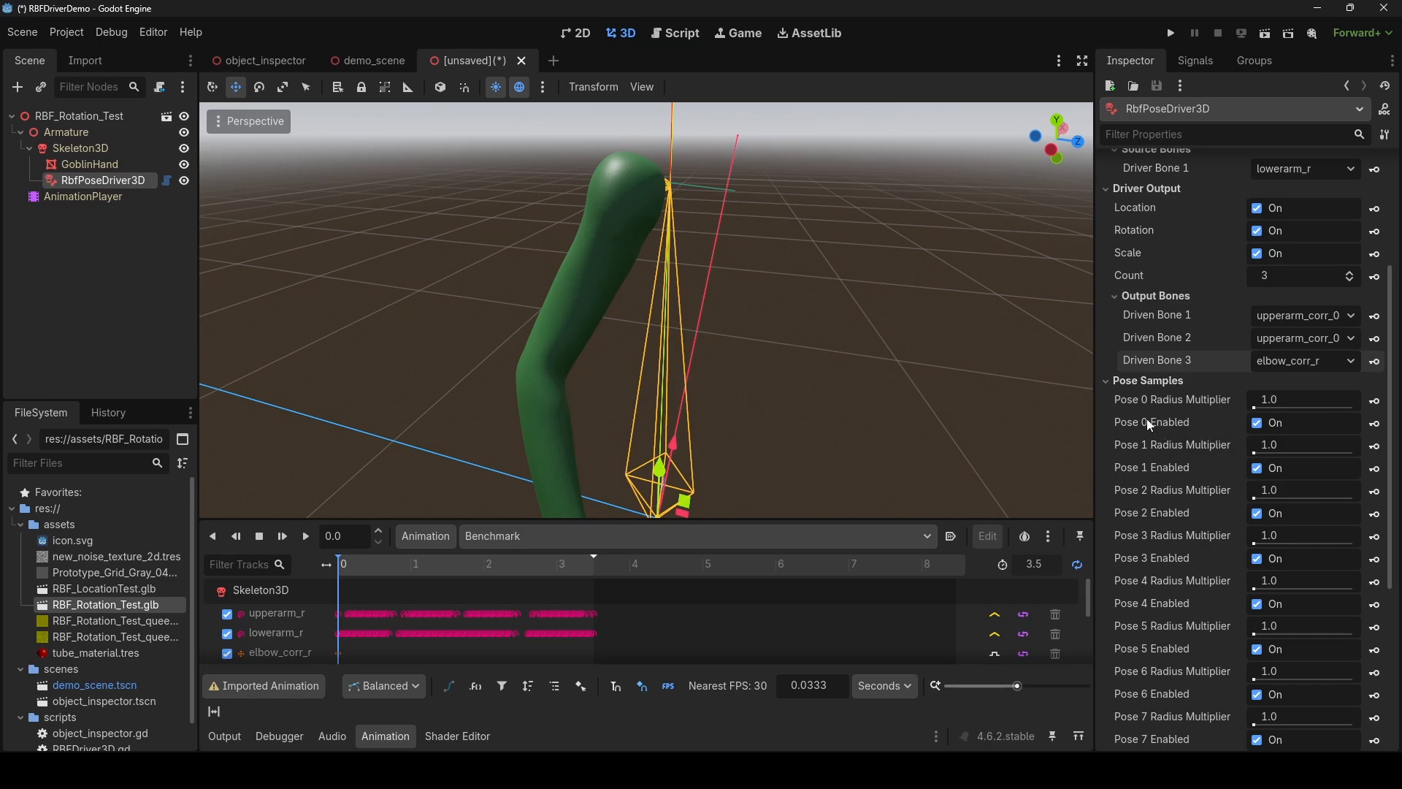
click(1257, 422)
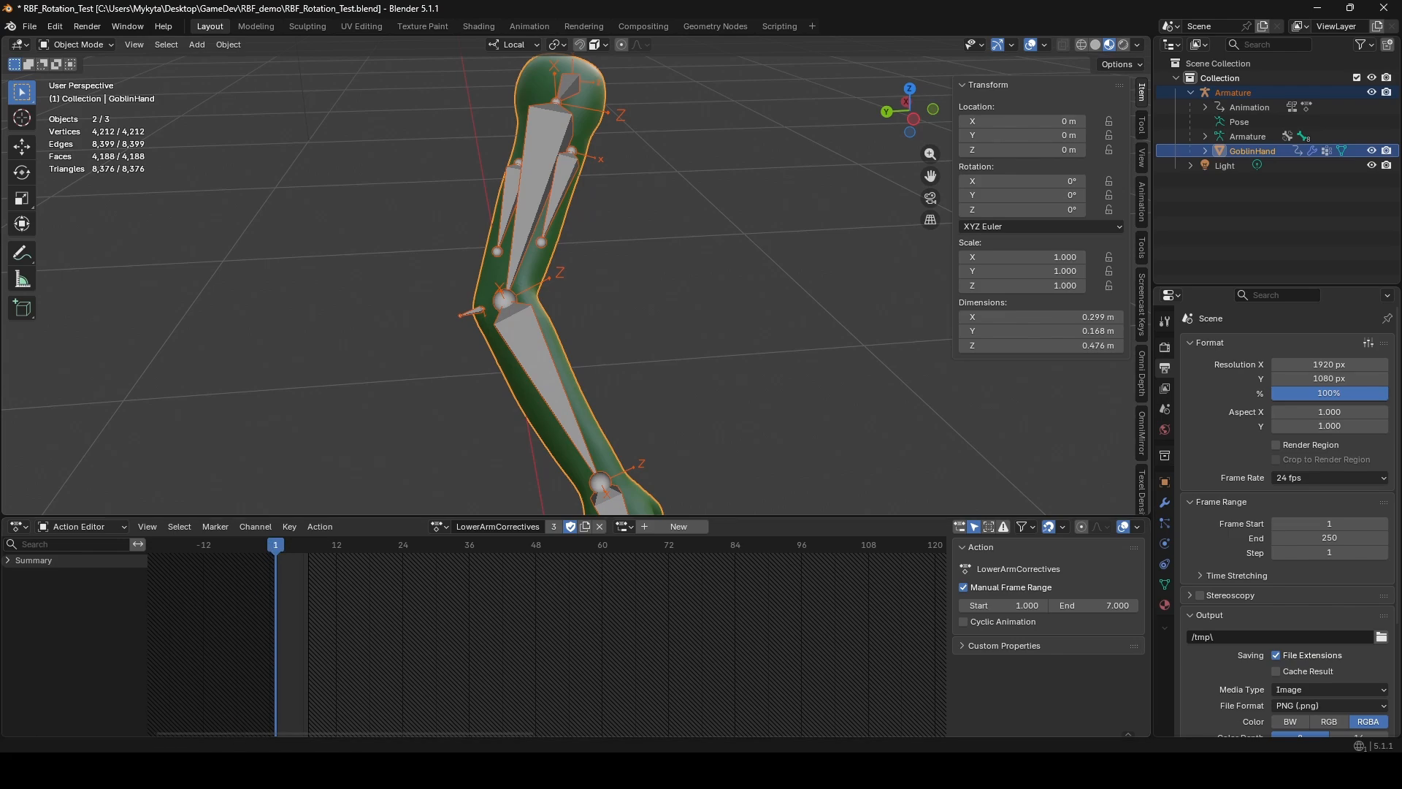
mouse_move(215, 771)
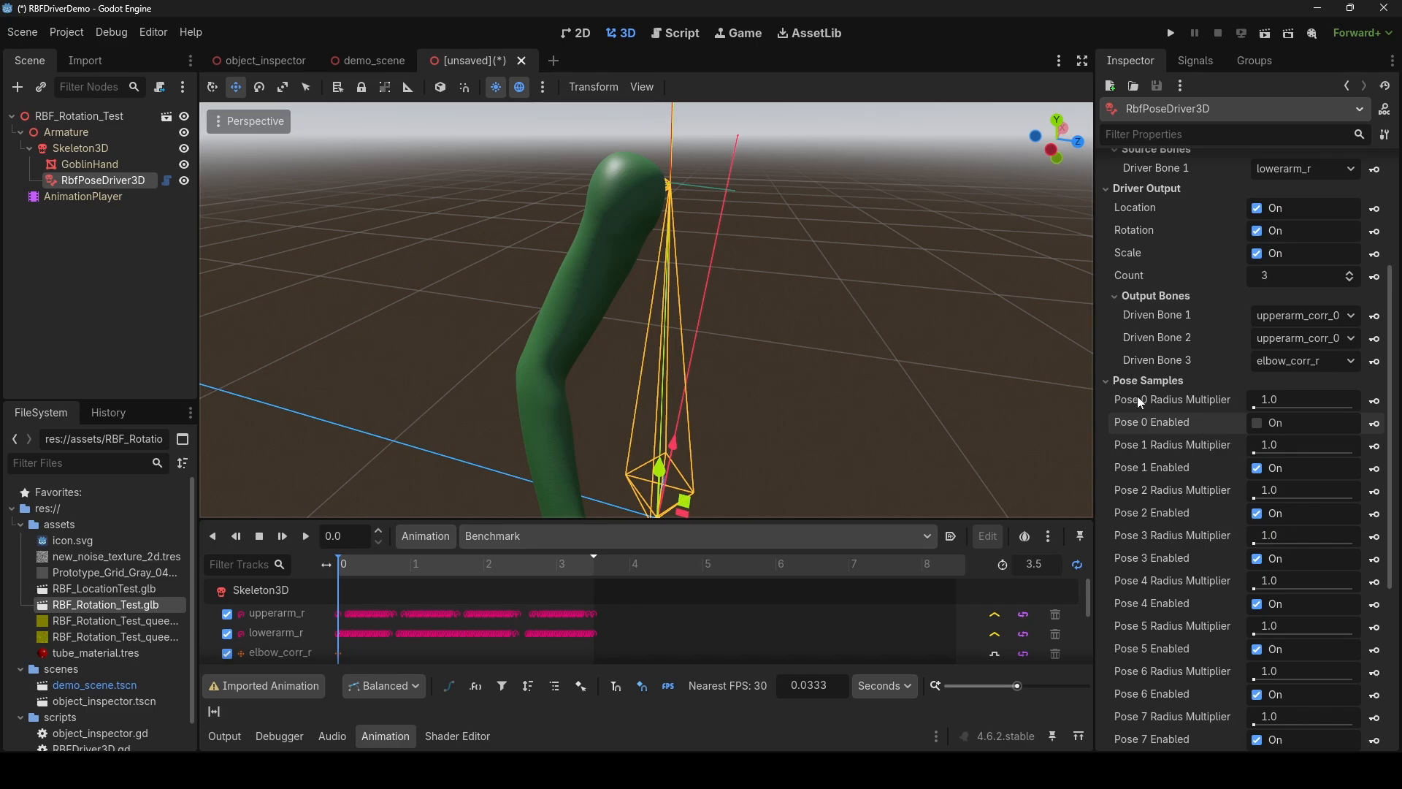
click(1125, 379)
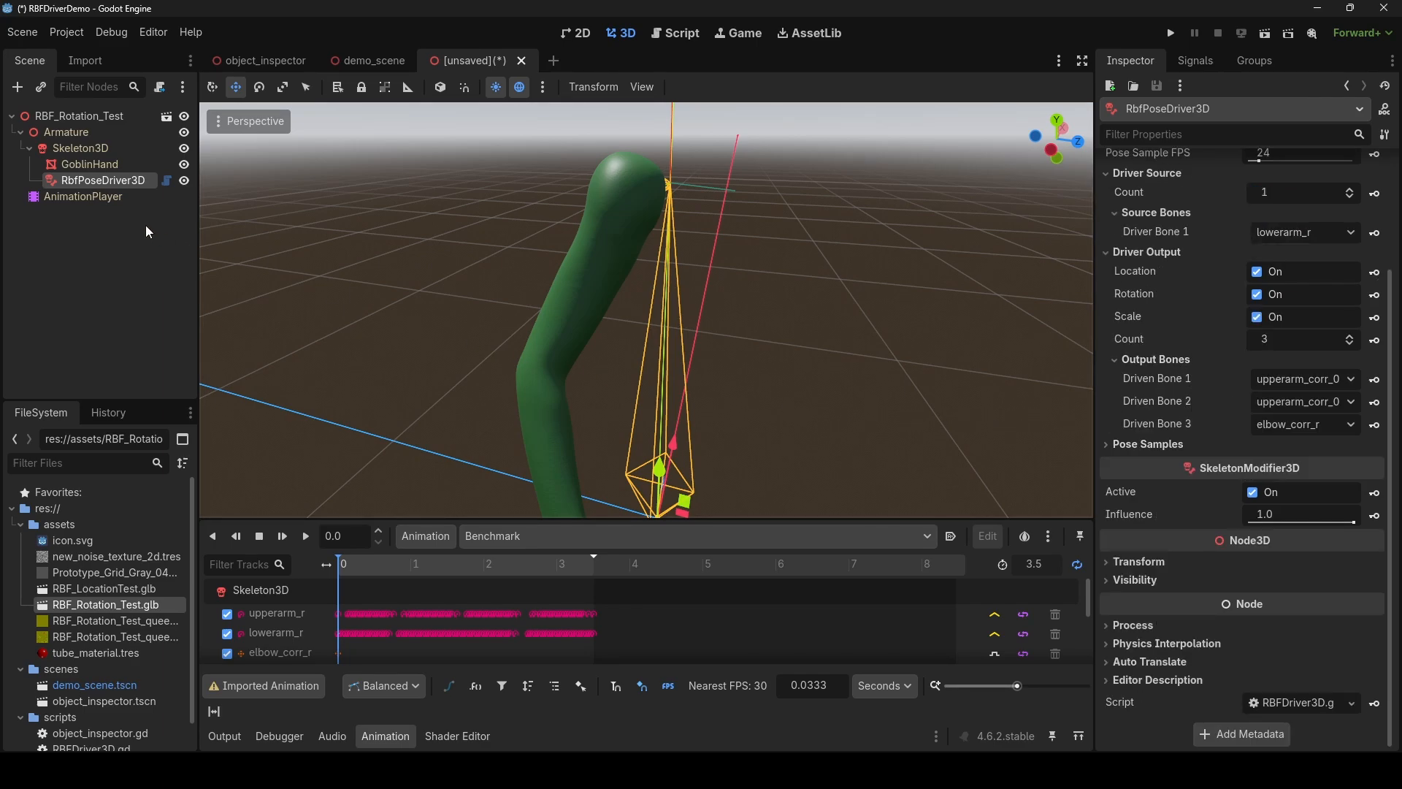
Set the AnimationPlayer's current animation to Benchmark.
click(72, 197)
click(1309, 191)
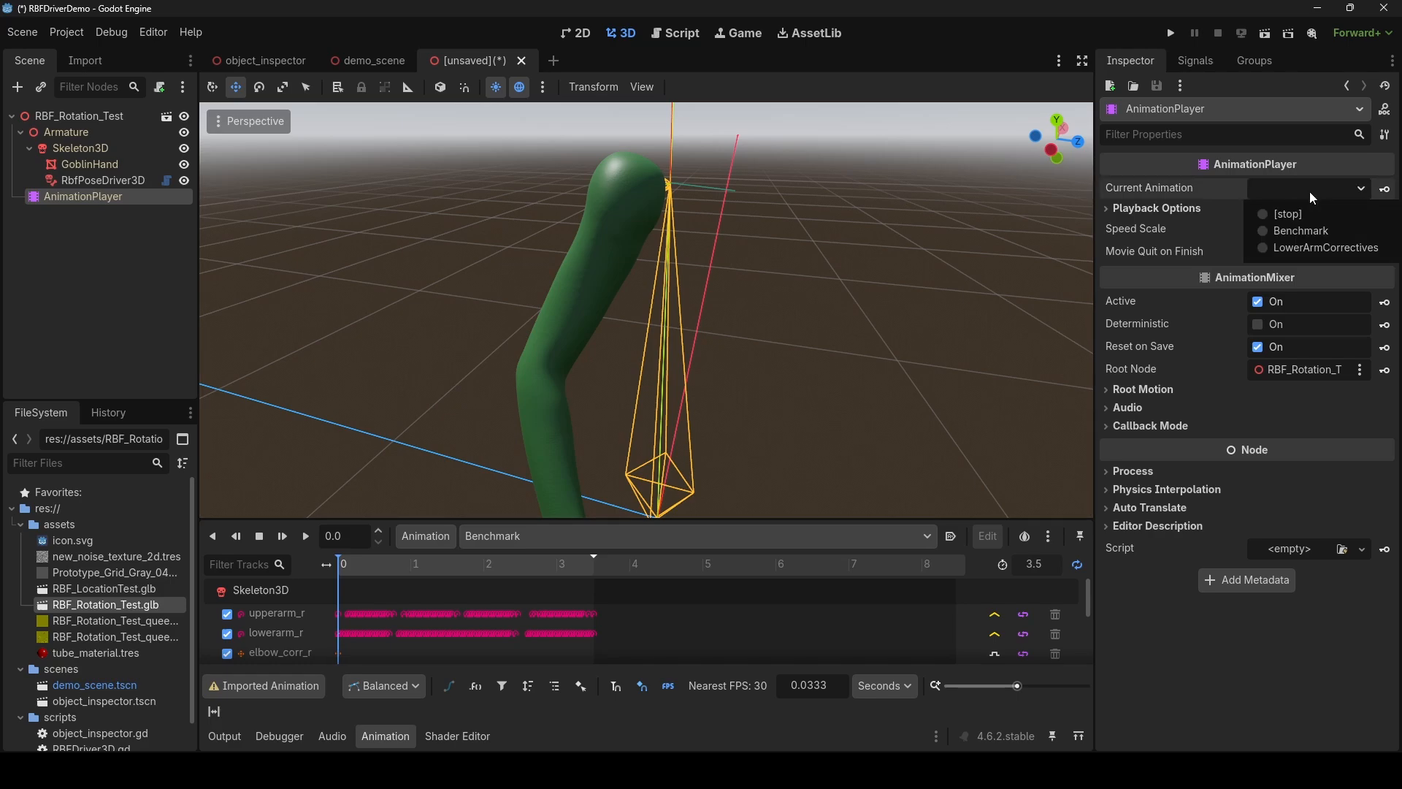
click(1286, 230)
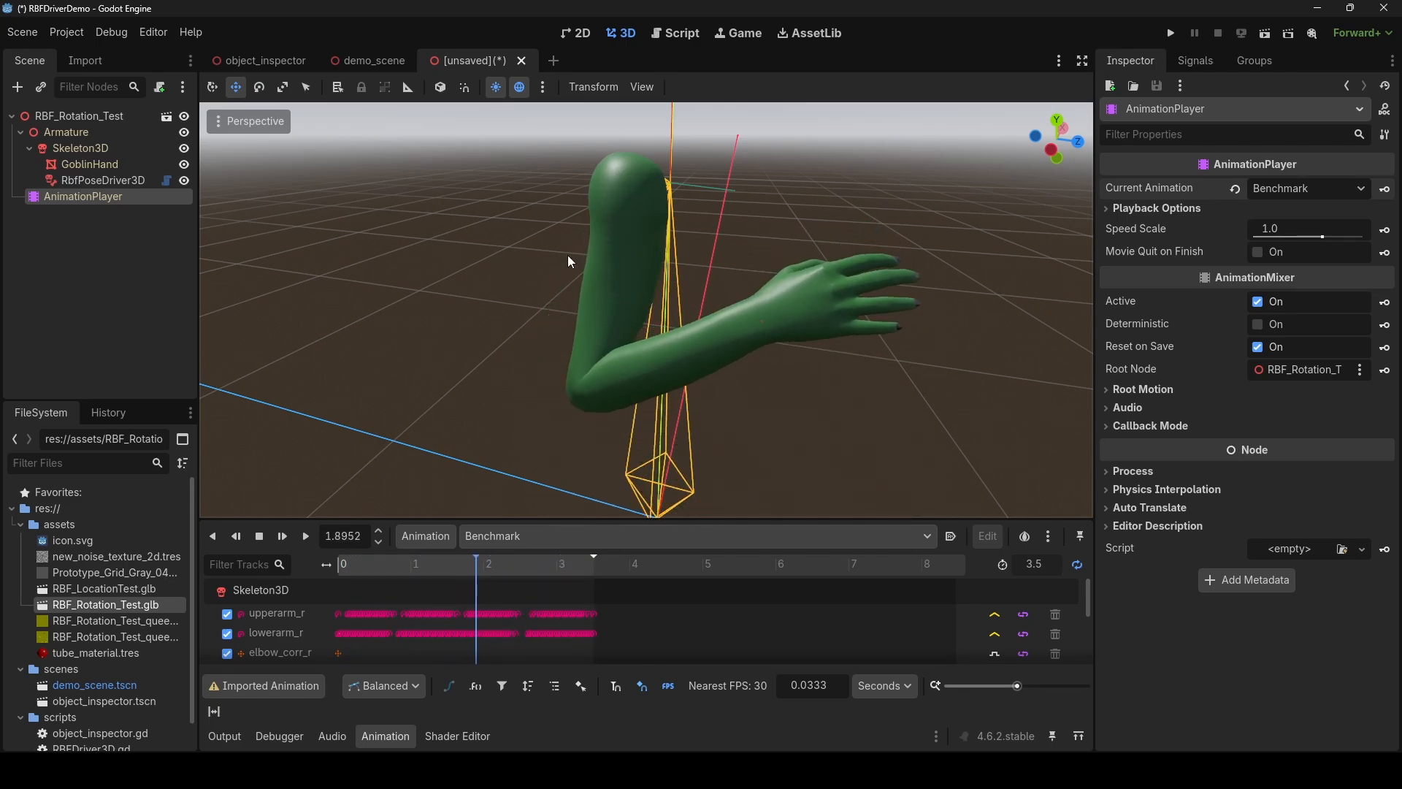
Deactivate and reactivate the RbfPoseDriver3D to compare the elbow deformation with and without correctives.
click(111, 180)
click(1251, 493)
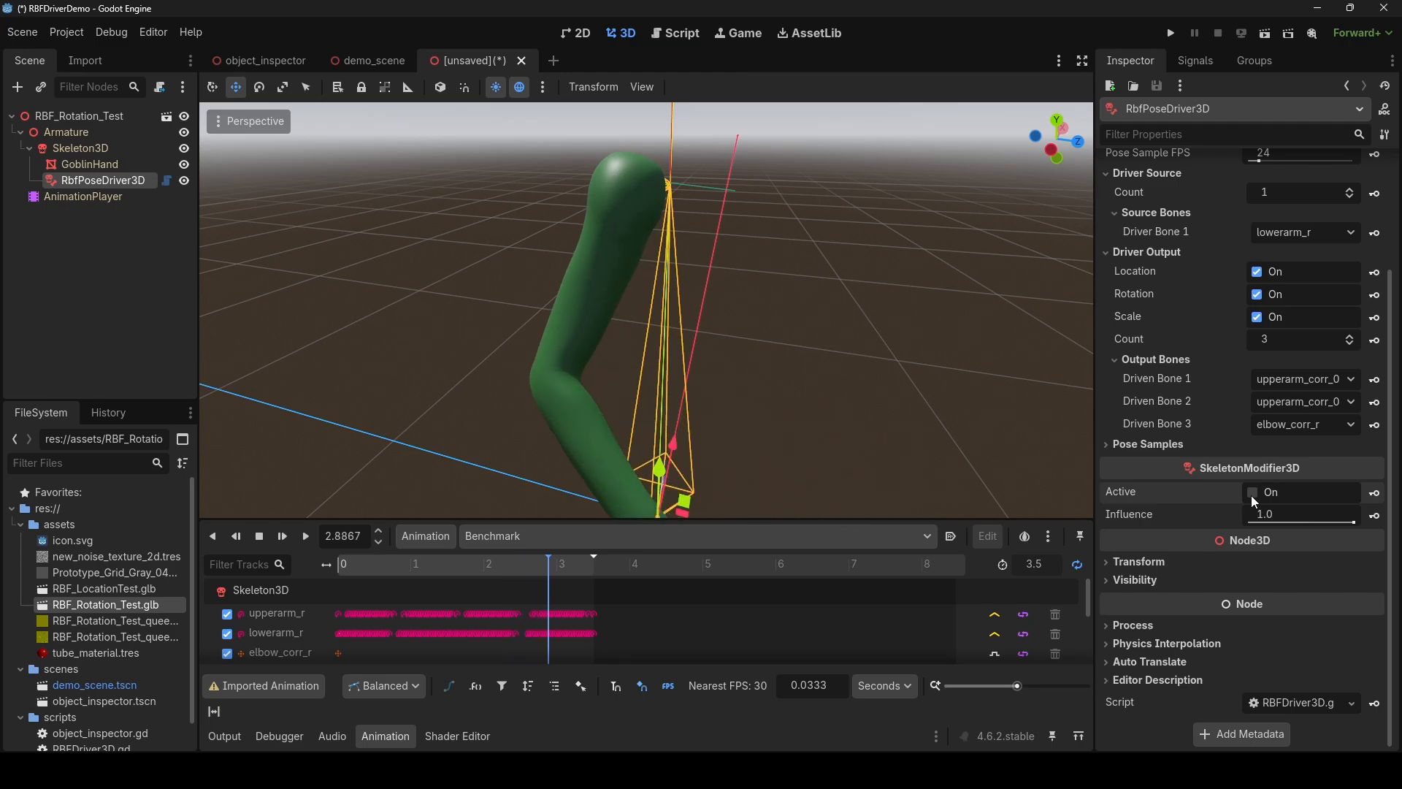
click(1251, 493)
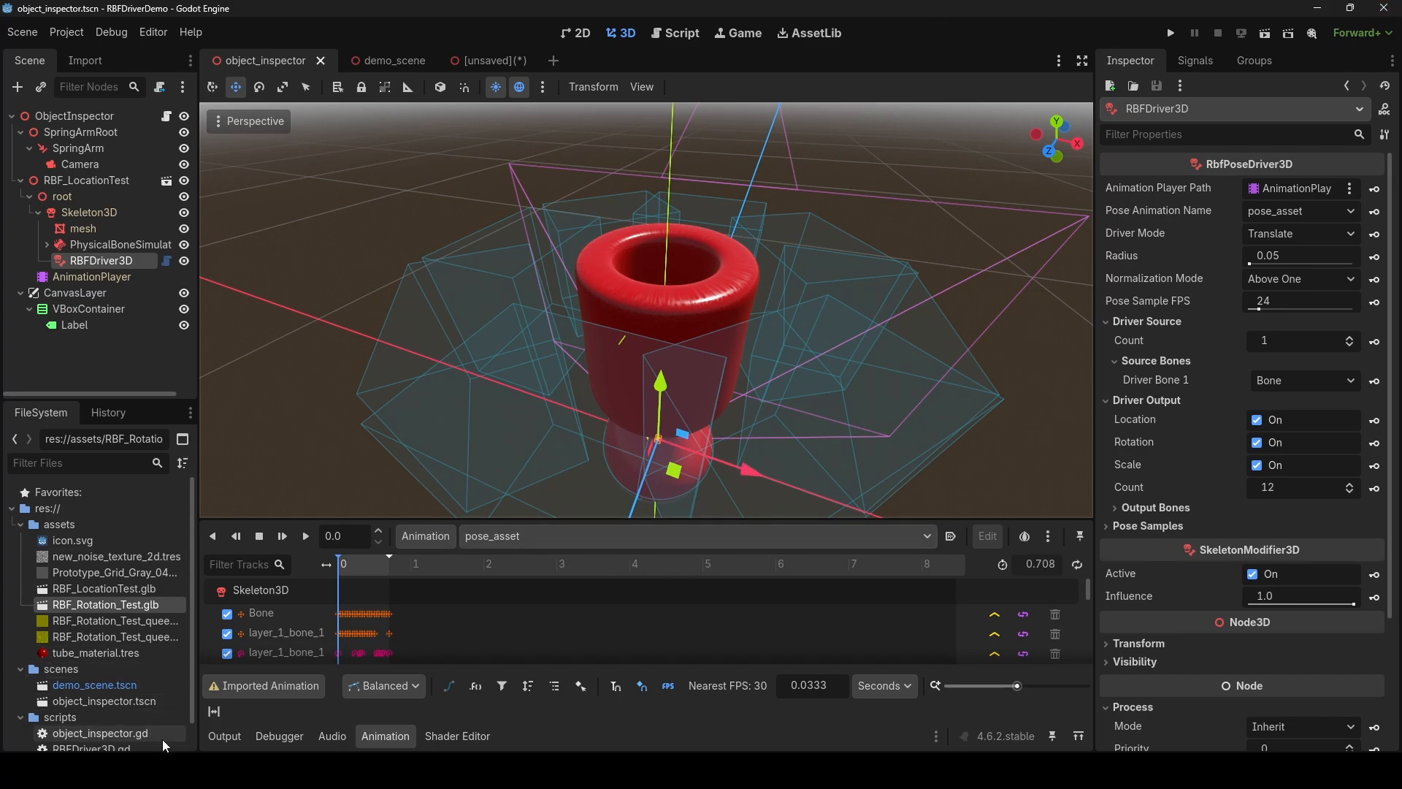
Switch to the RBF_Location_Test file in Blender and choose the pose_asset action for the root armature.
click(186, 771)
click(232, 688)
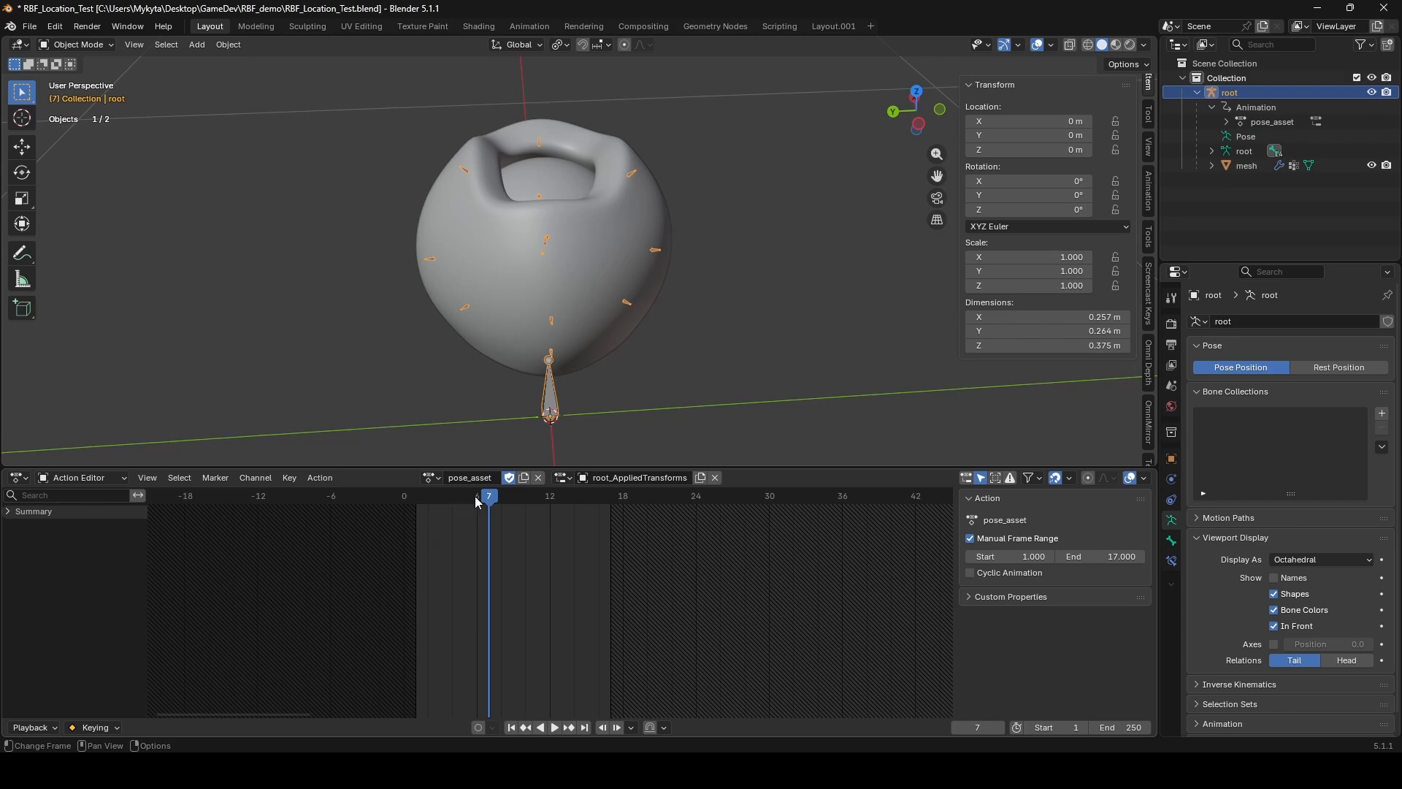
click(431, 477)
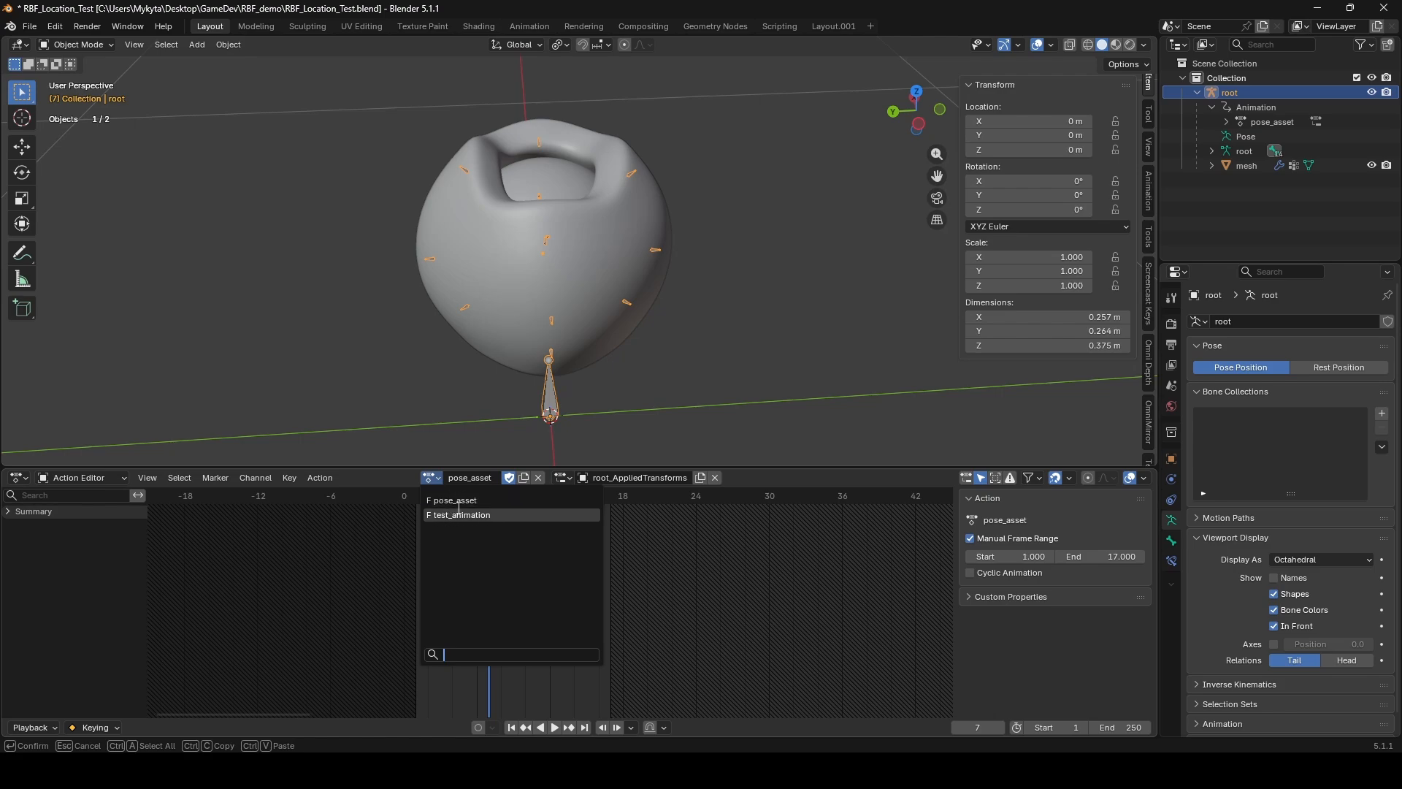
click(454, 501)
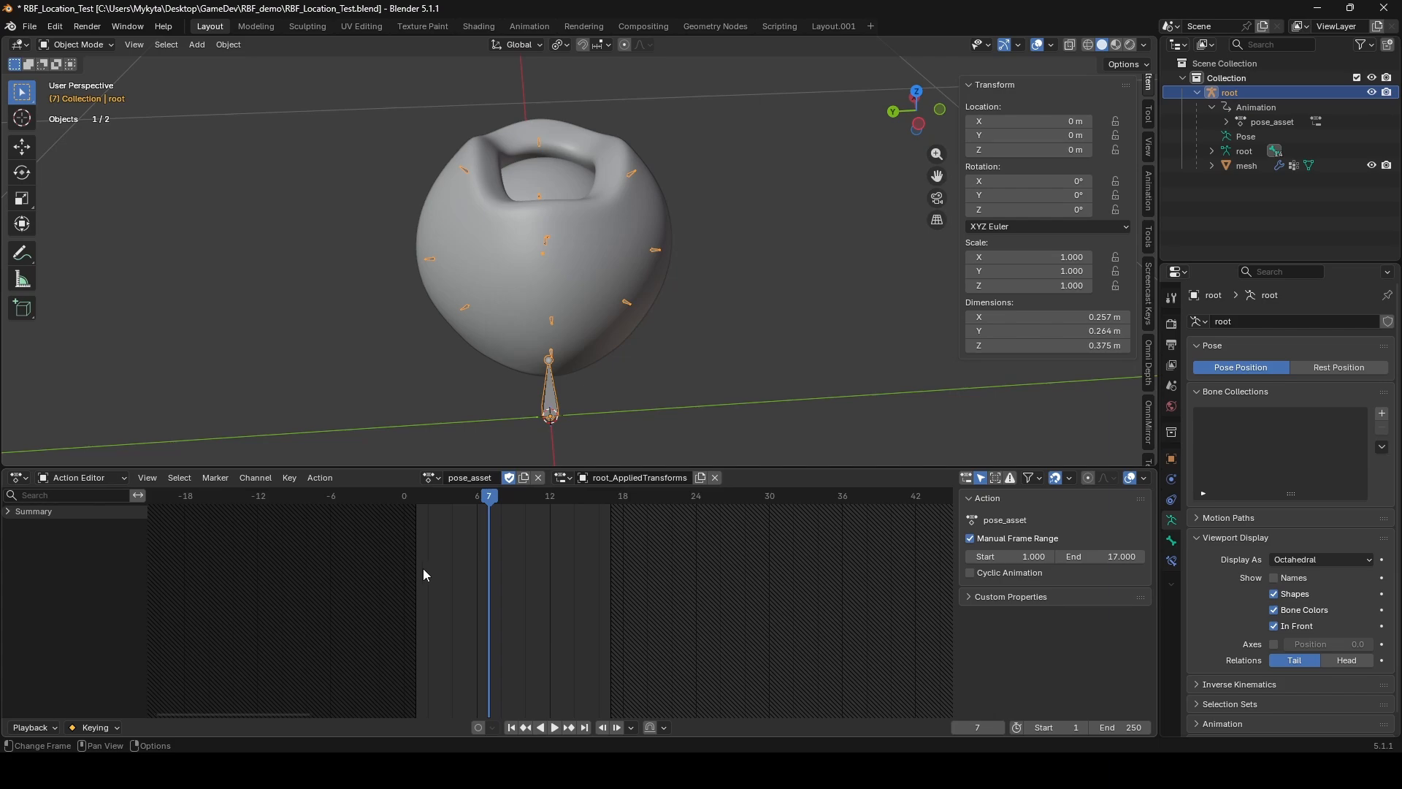
Play pose_asset and go through its frames one by one to examine the tube and sphere poses, and list the available actions.
key(space)
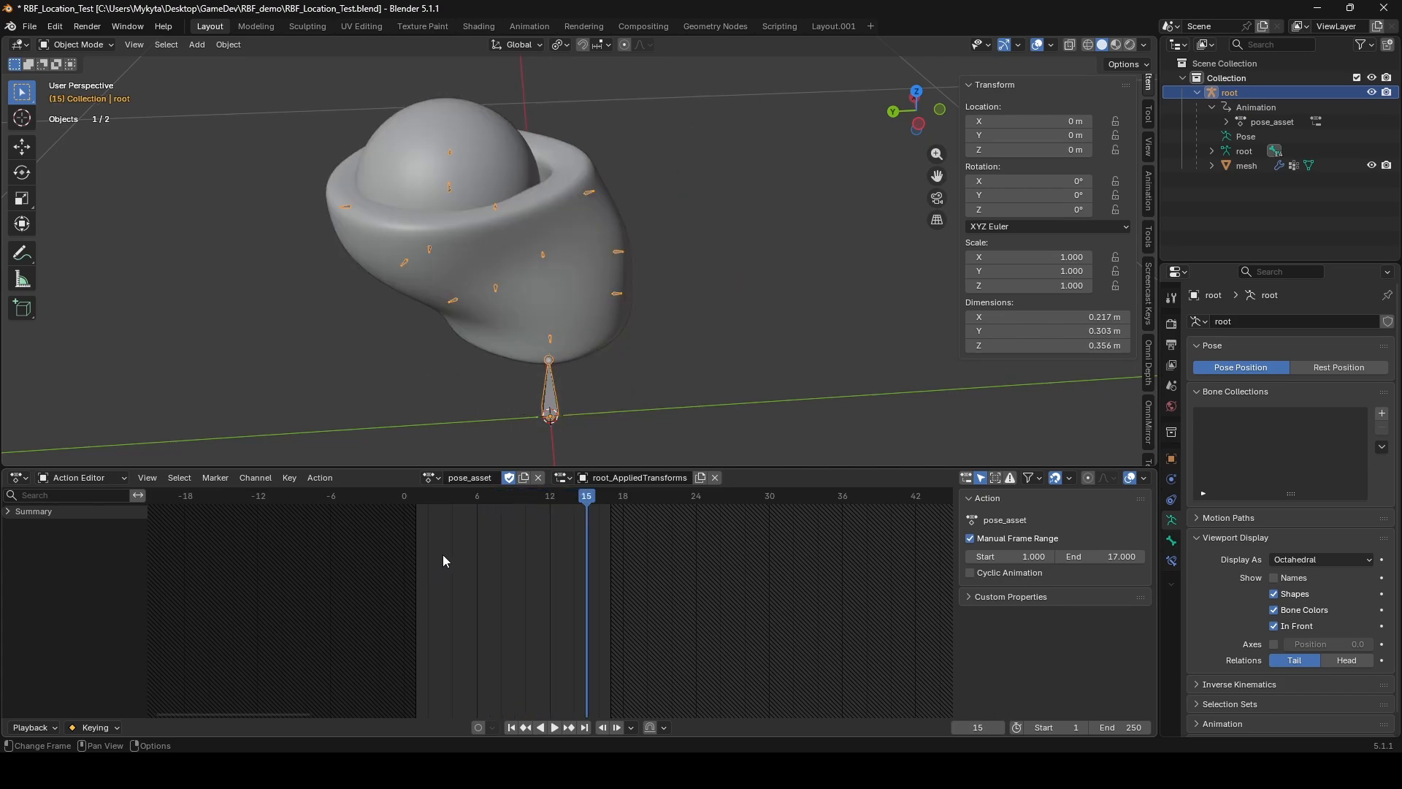
key(Right)
key(Right)
key(Left)
key(Left)
key(Left)
key(Left)
key(Left)
key(Left)
key(Left)
key(Left)
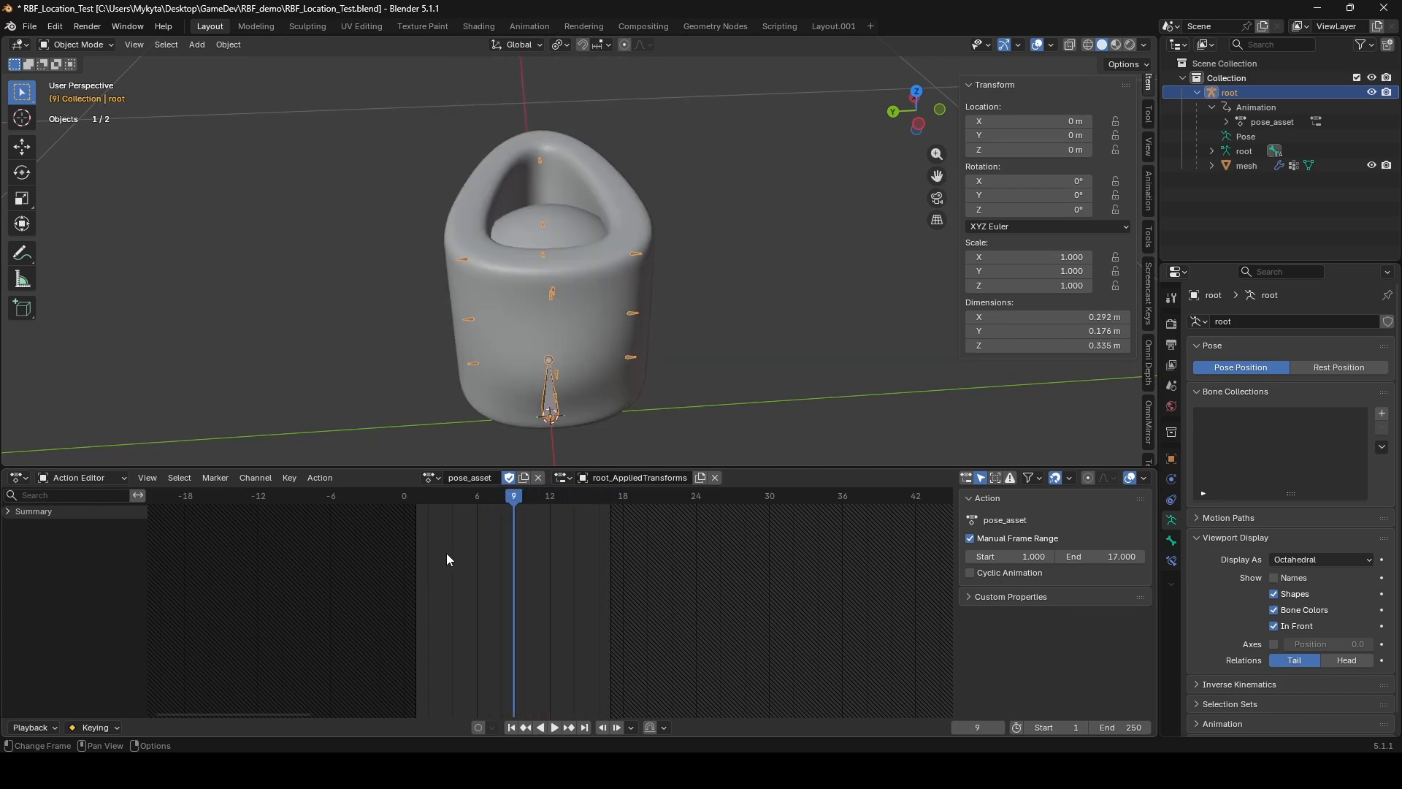
key(Left)
key(Left)
key(Left)
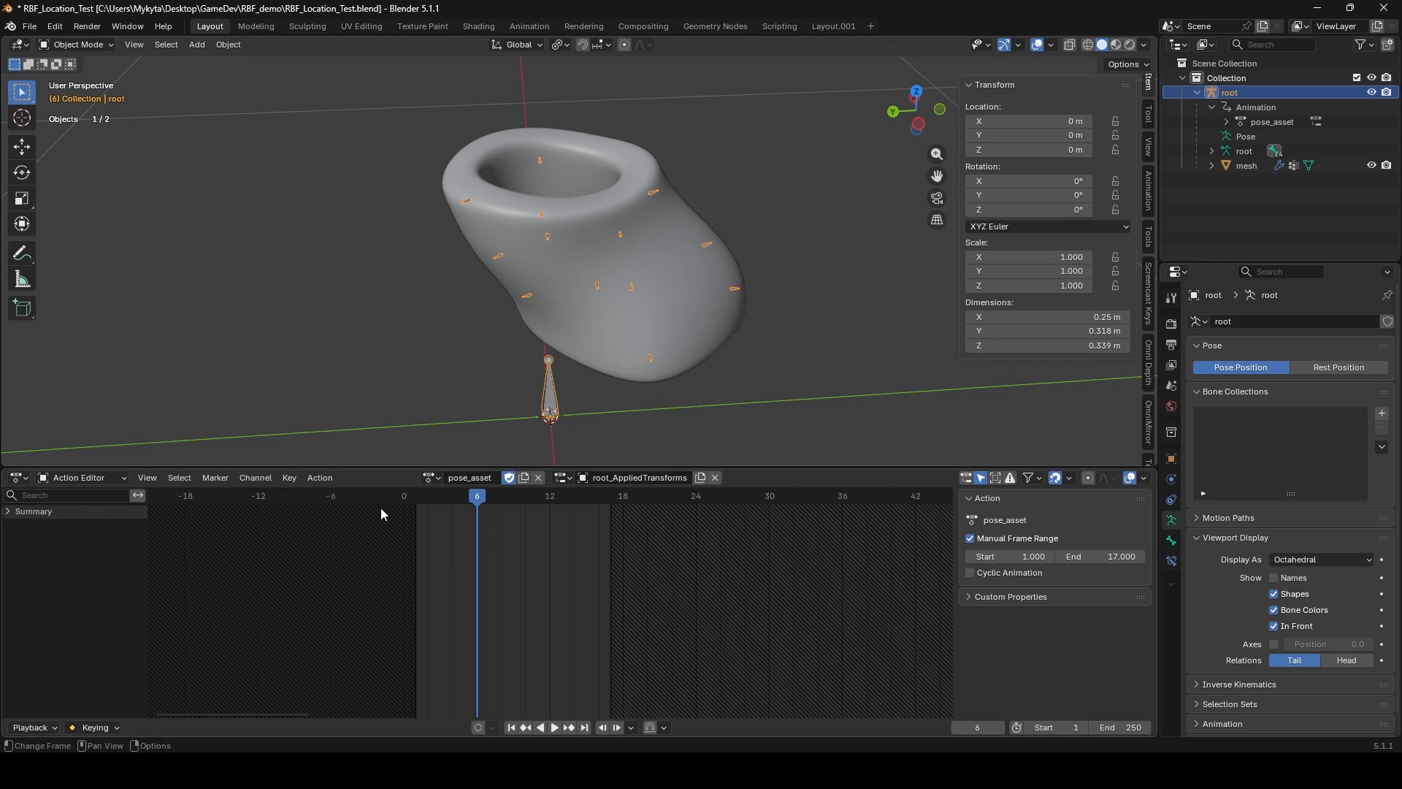
click(431, 477)
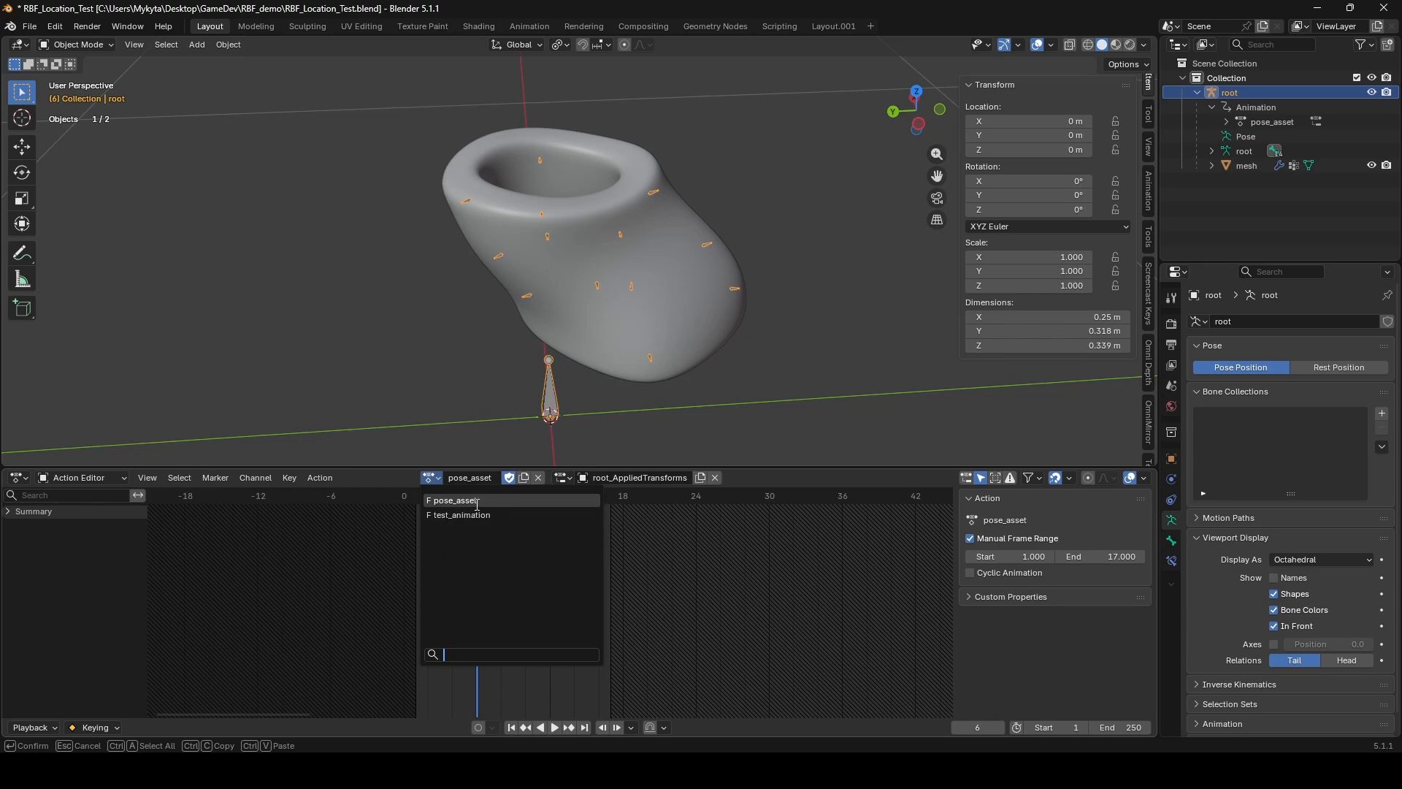
Test the location-driven deformation in the running Godot scene by pulling the sphere through the tube and away from it, and stop the run.
mouse_move(184, 771)
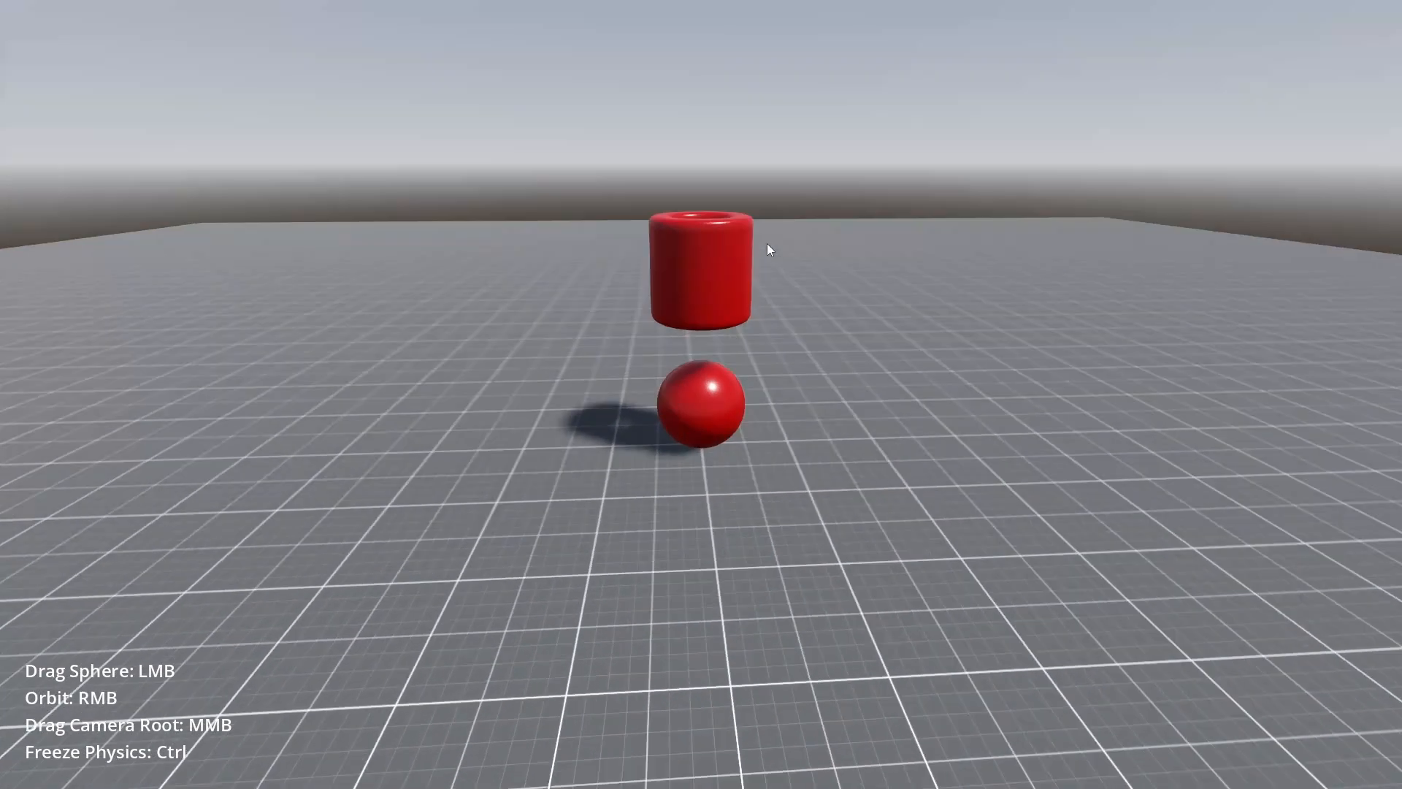
right_drag(767, 243, 745, 253)
drag(696, 391, 714, 207)
right_drag(713, 213, 752, 306)
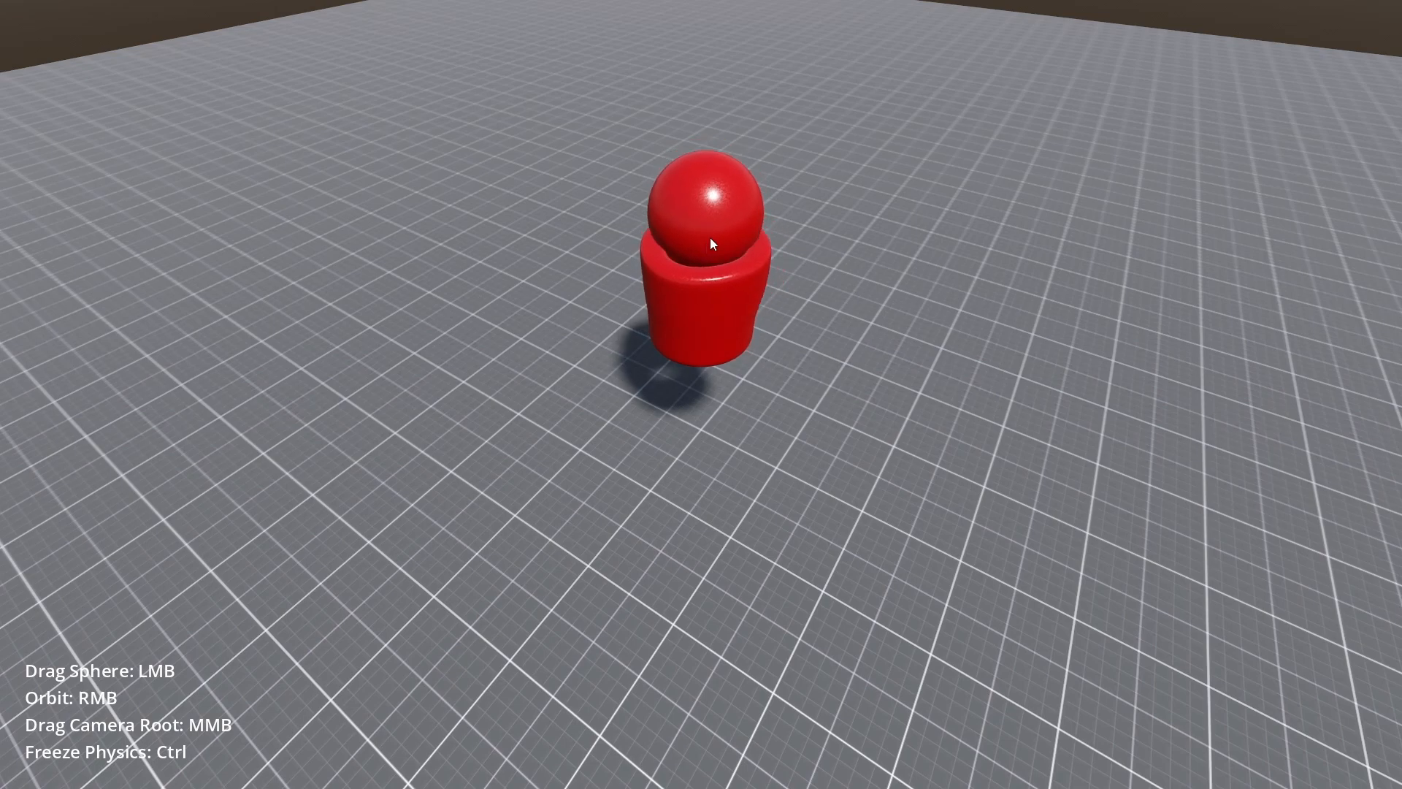
drag(699, 219, 492, 115)
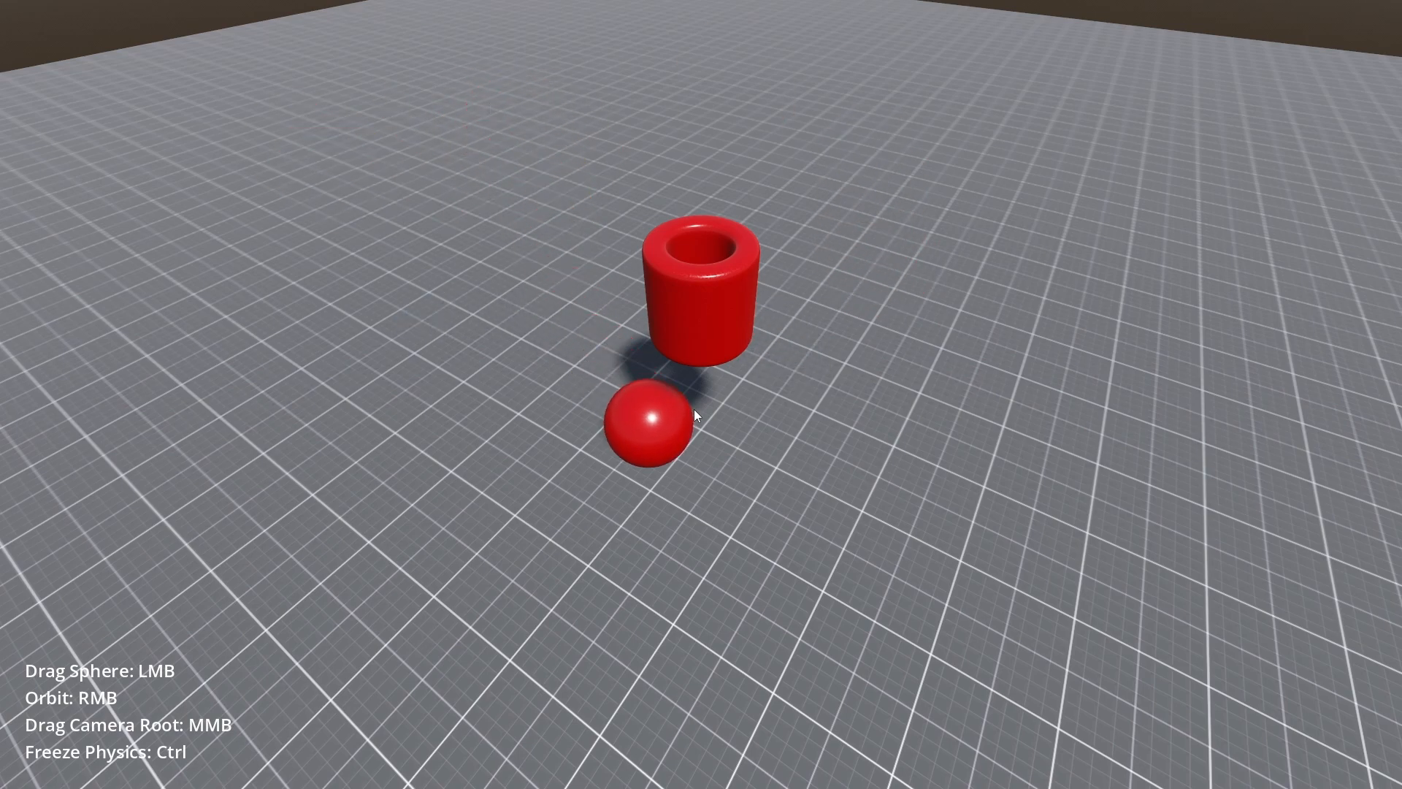
click(683, 325)
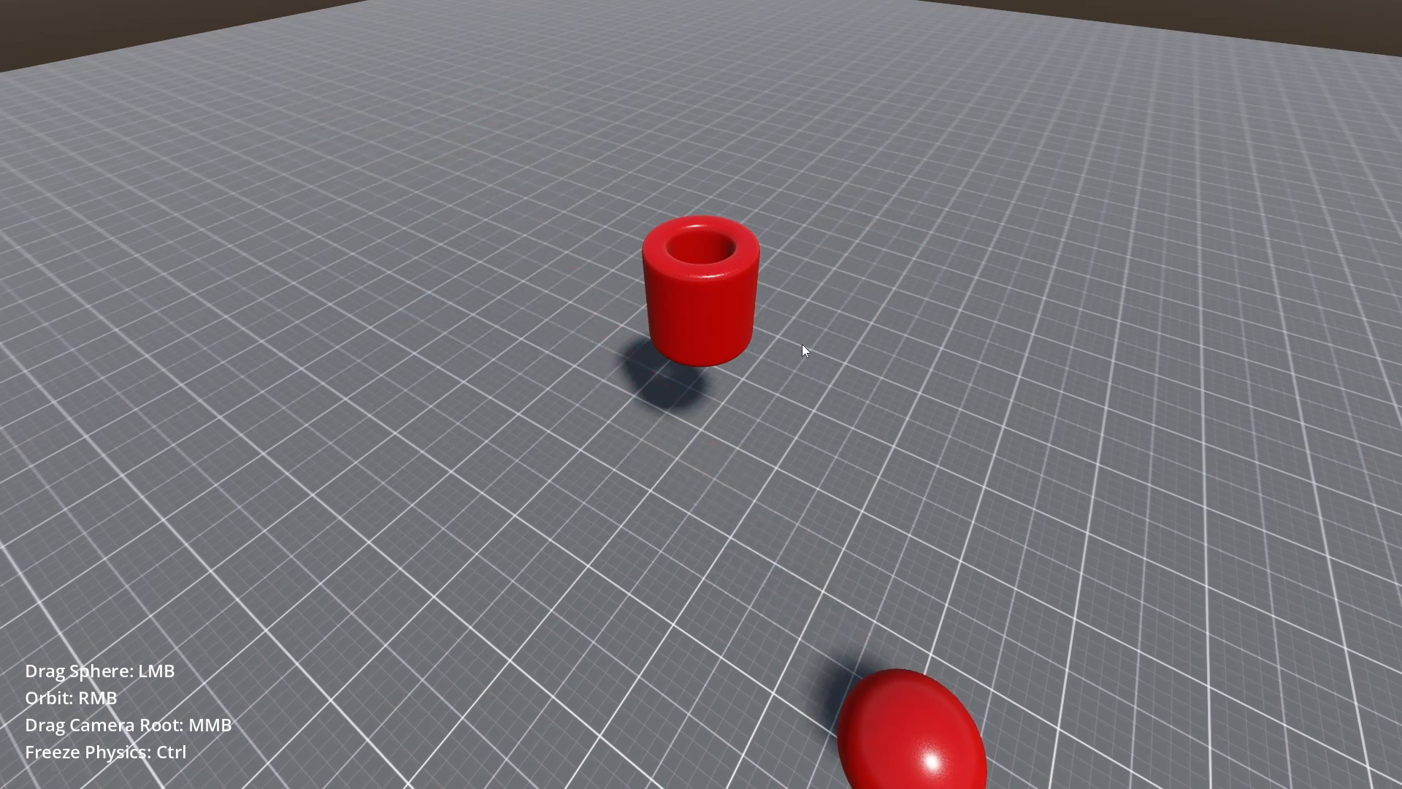
key(F8)
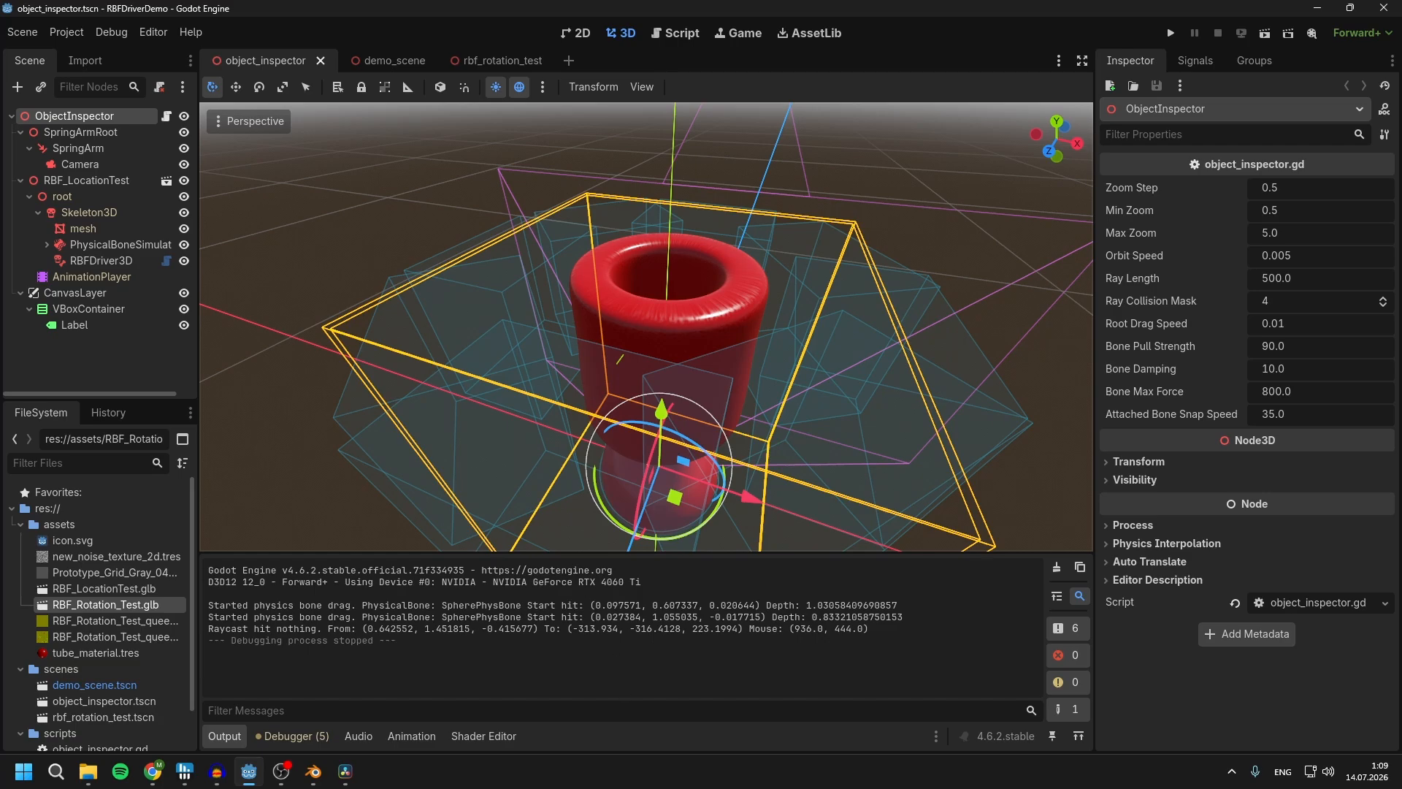